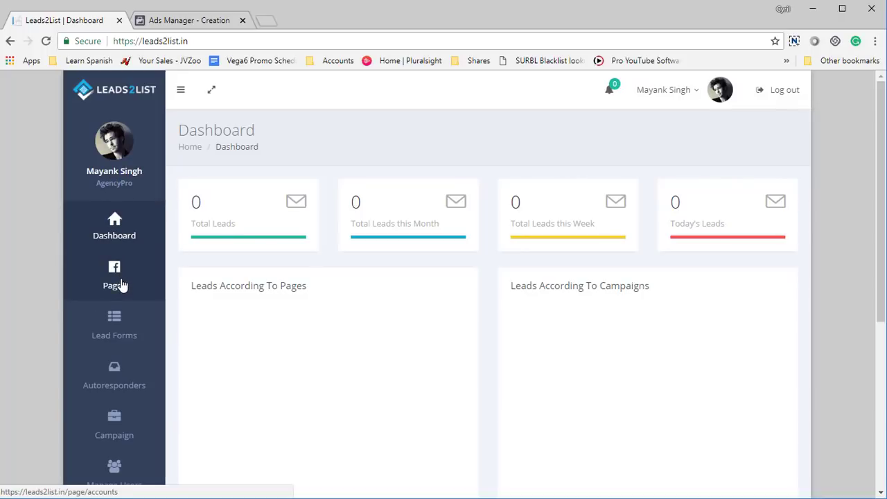
Step: Fetch the available Facebook pages and add the hotel test page to Leads2List
{"action": "left_click", "coordinate": [118, 285]}
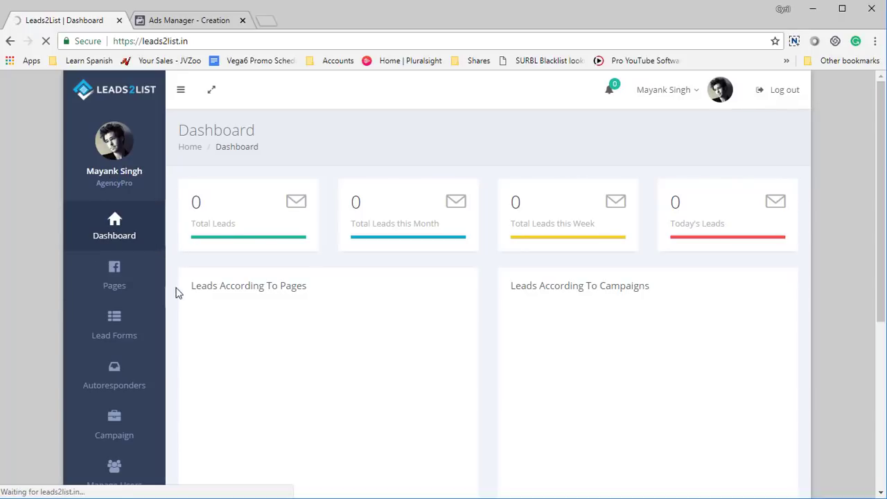
{"action": "scroll", "coordinate": [307, 276], "scroll_direction": "down", "scroll_amount": 3}
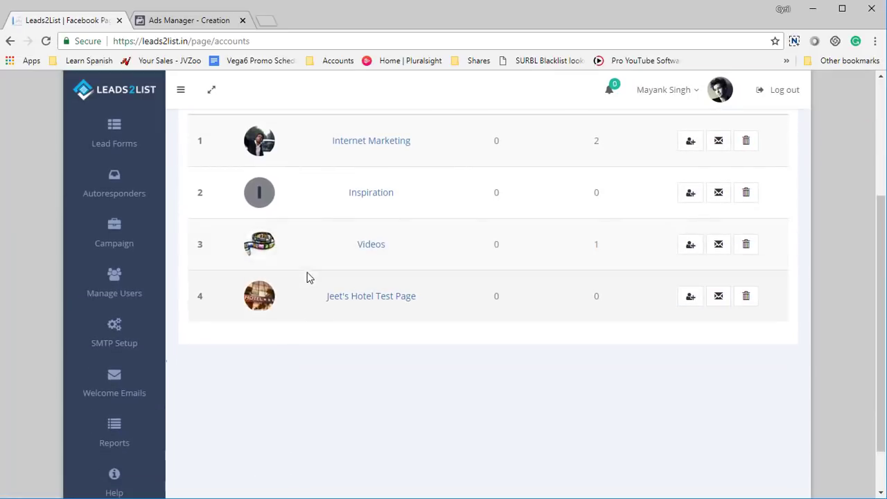
{"action": "scroll", "coordinate": [381, 319], "scroll_direction": "up", "scroll_amount": 2}
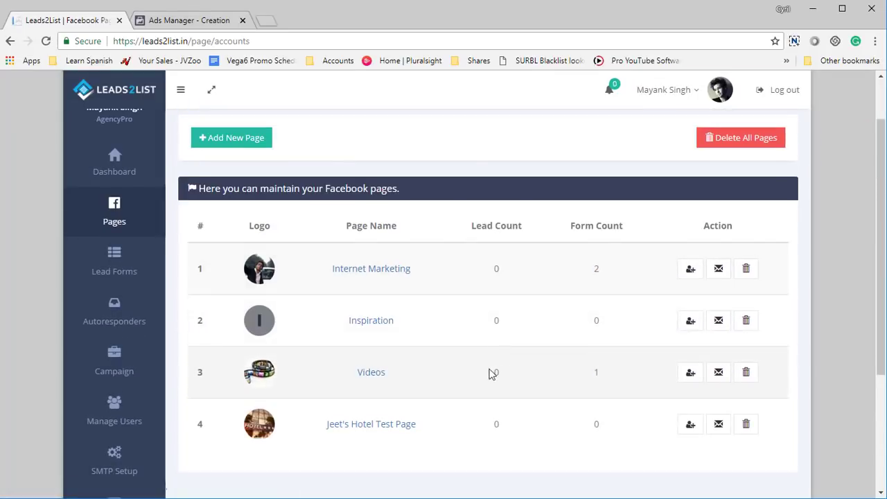
{"action": "left_click", "coordinate": [254, 149]}
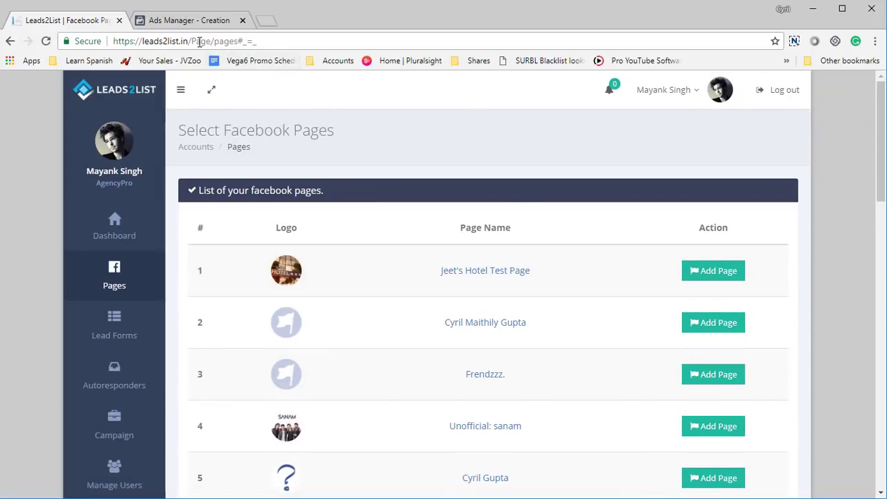
{"action": "scroll", "coordinate": [513, 250], "scroll_direction": "down", "scroll_amount": 12}
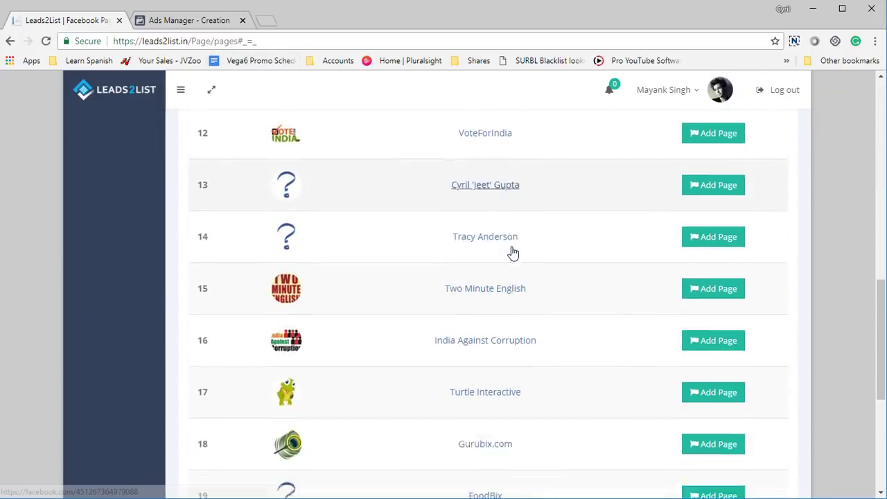
{"action": "scroll", "coordinate": [513, 248], "scroll_direction": "down", "scroll_amount": 3}
{"action": "scroll", "coordinate": [512, 248], "scroll_direction": "up", "scroll_amount": 18}
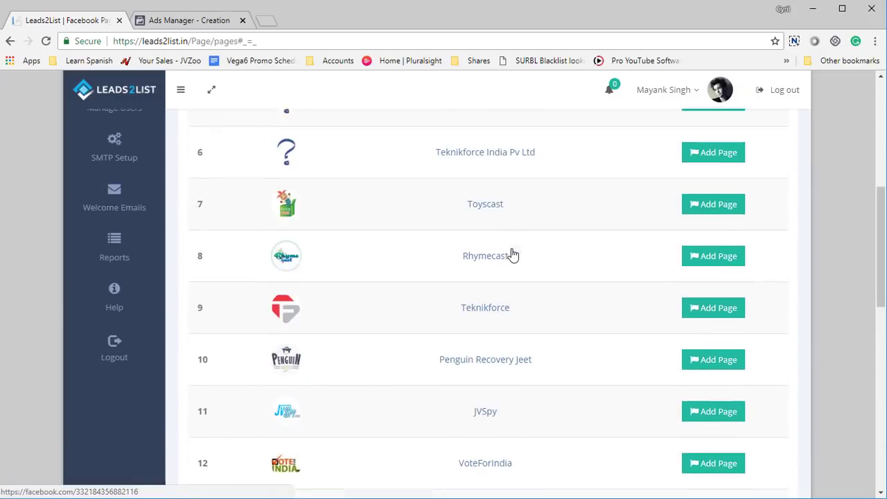
{"action": "scroll", "coordinate": [510, 250], "scroll_direction": "down", "scroll_amount": 16}
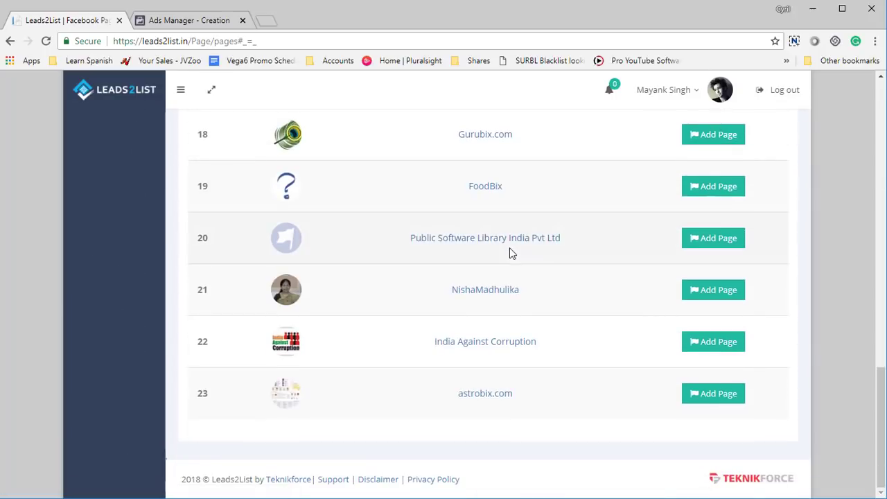
{"action": "scroll", "coordinate": [510, 249], "scroll_direction": "up", "scroll_amount": 12}
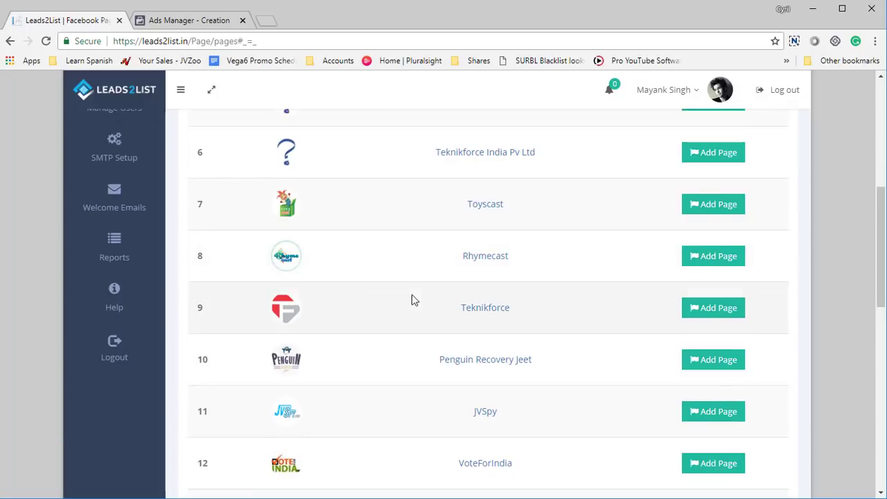
{"action": "scroll", "coordinate": [379, 313], "scroll_direction": "up", "scroll_amount": 6}
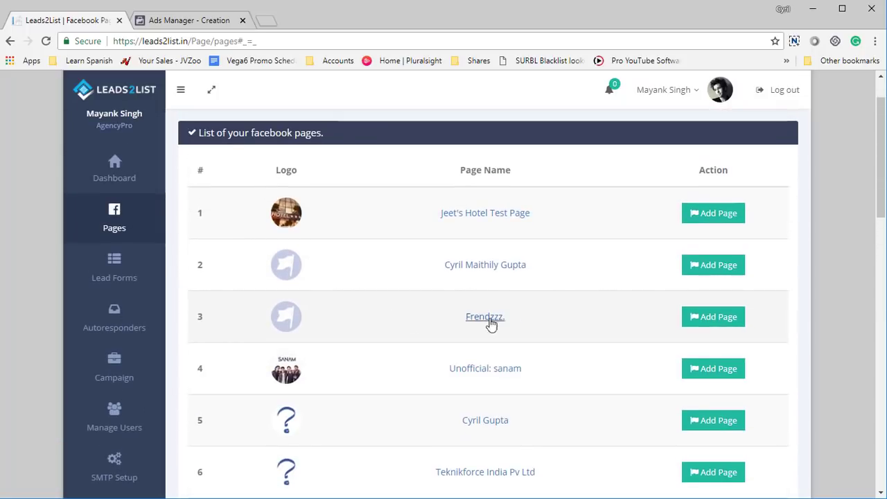
{"action": "left_click", "coordinate": [699, 215]}
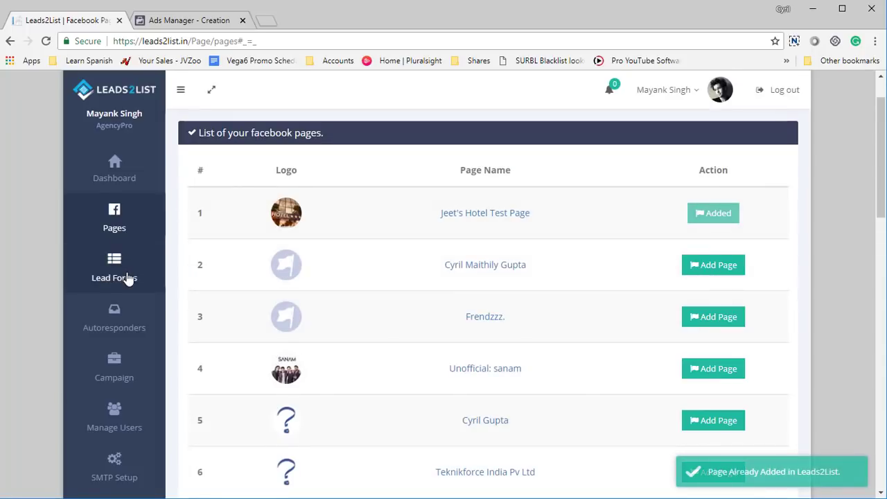
Step: Return to the managed pages list and confirm the hotel test page is fourth with 0 leads
{"action": "left_click", "coordinate": [126, 225]}
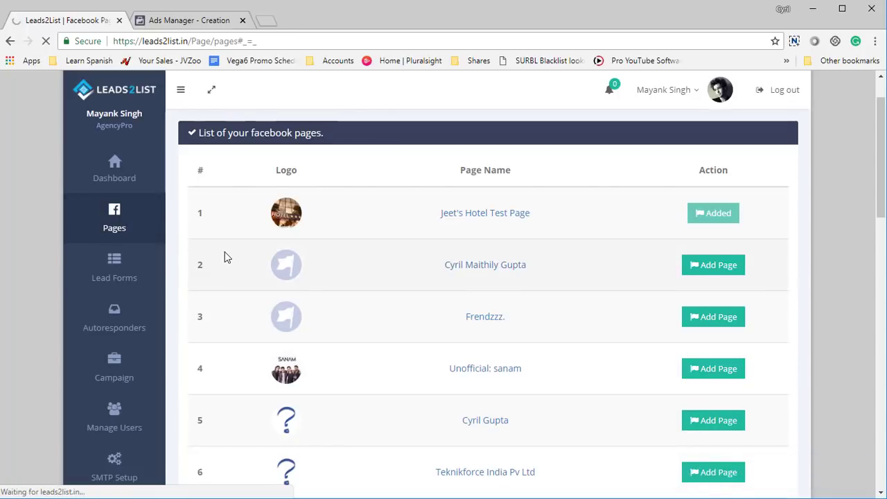
{"action": "scroll", "coordinate": [280, 284], "scroll_direction": "down", "scroll_amount": 3}
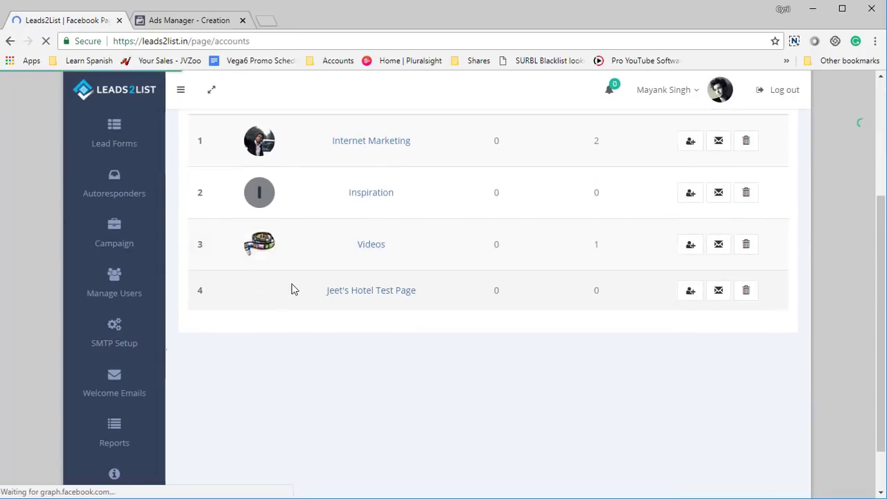
{"action": "left_click_drag", "start_coordinate": [298, 240], "coordinate": [424, 256]}
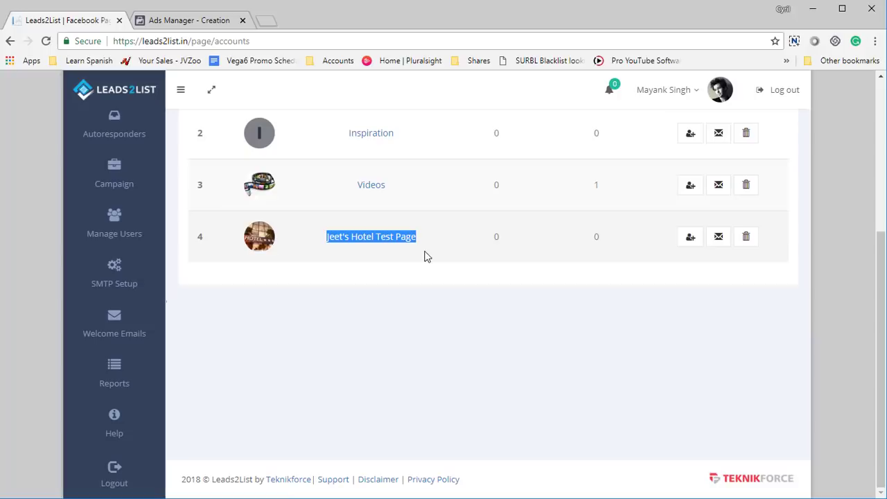
{"action": "left_click", "coordinate": [537, 290]}
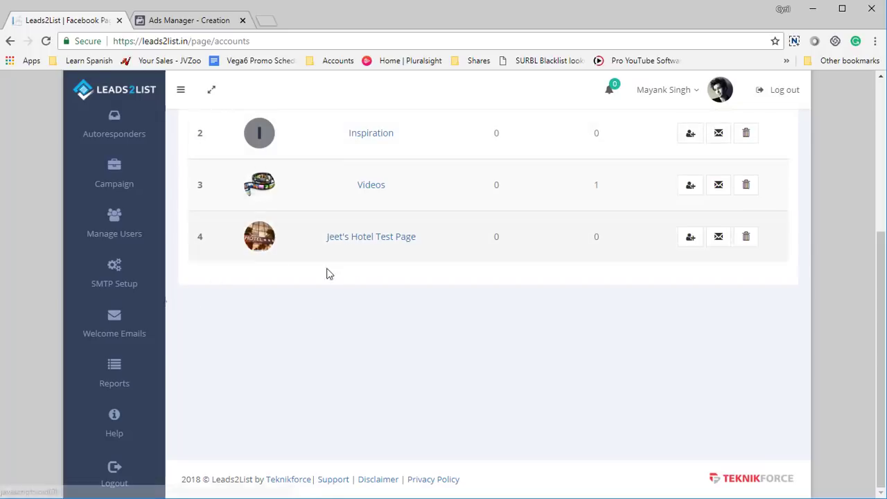
Step: In the Ads Manager draft, check the ad set's promoted page and the campaign's lead-generation objective
{"action": "left_click", "coordinate": [208, 25]}
{"action": "scroll", "coordinate": [204, 233], "scroll_direction": "up", "scroll_amount": 4}
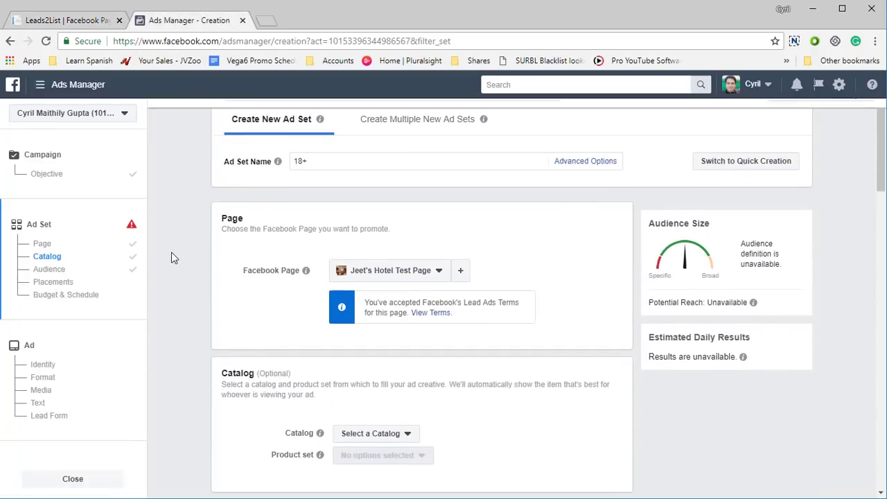
{"action": "left_click", "coordinate": [42, 244]}
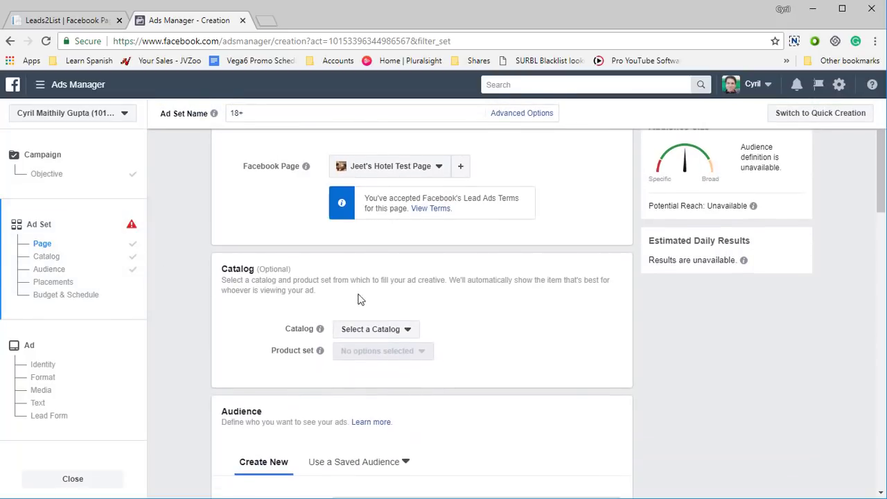
{"action": "left_click", "coordinate": [49, 175]}
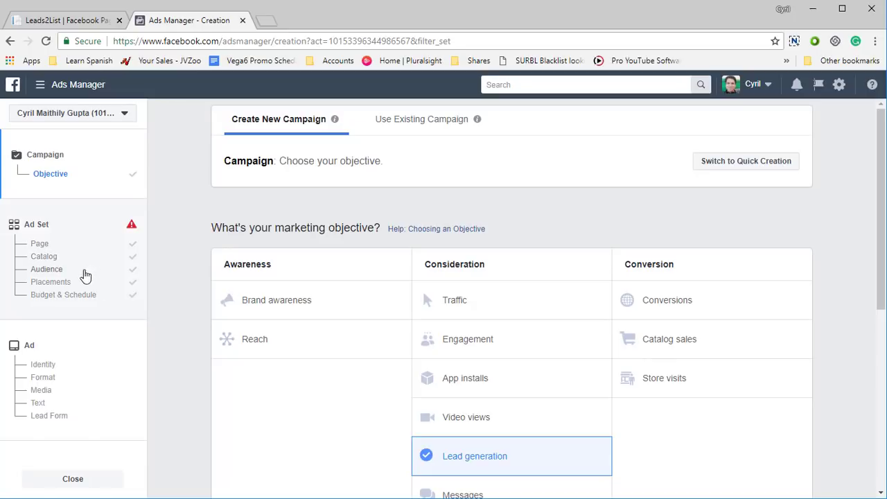
{"action": "left_click", "coordinate": [40, 245]}
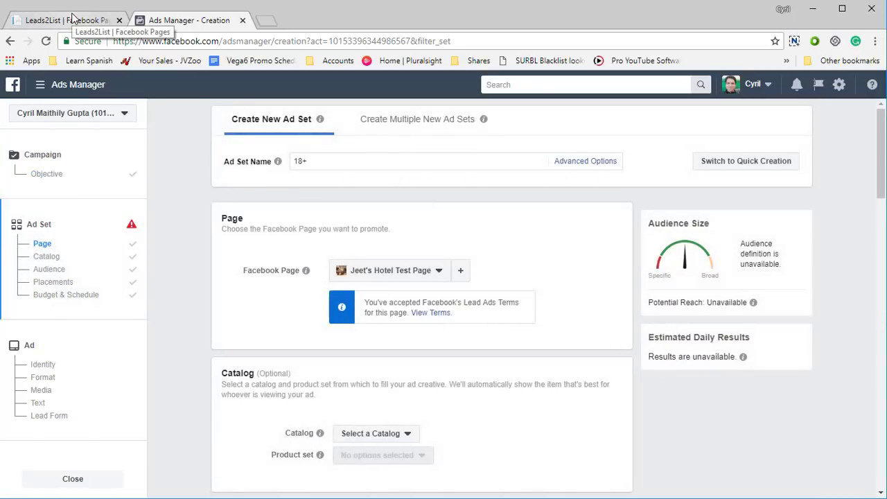
Step: Back in Leads2List, open the connected autoresponder accounts
{"action": "left_click", "coordinate": [73, 19]}
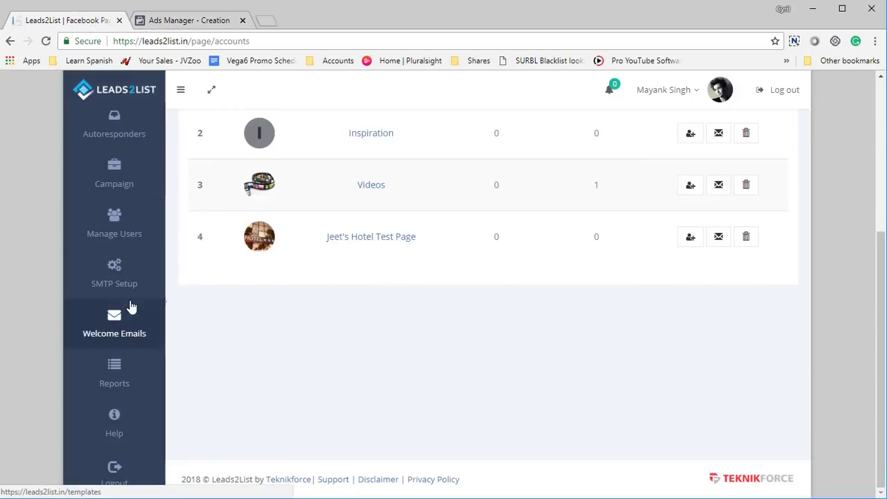
{"action": "scroll", "coordinate": [128, 310], "scroll_direction": "up", "scroll_amount": 3}
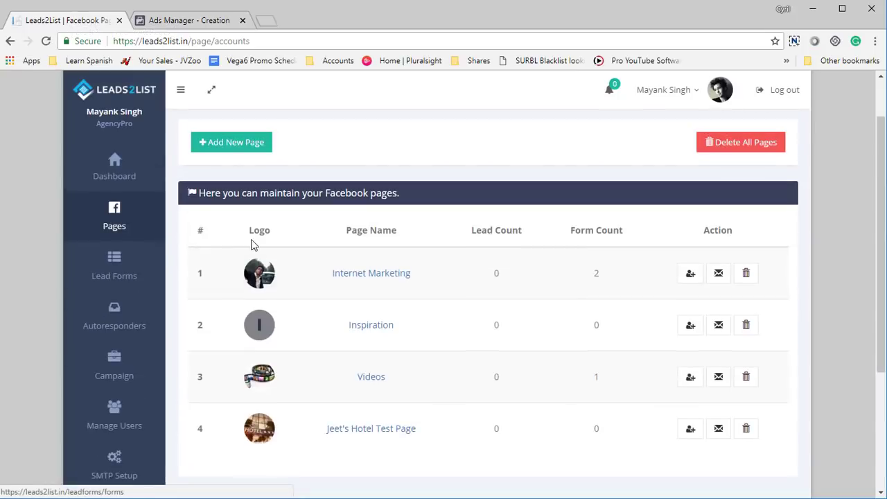
{"action": "left_click", "coordinate": [136, 327]}
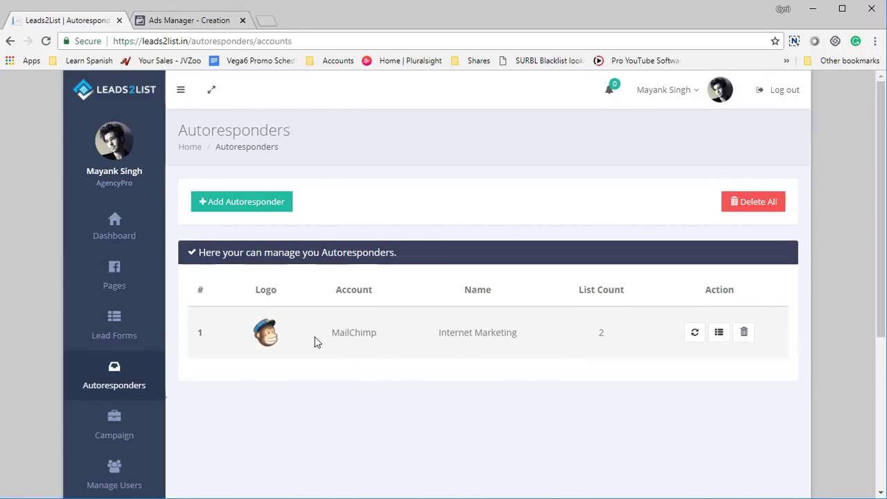
Step: Start a new autoresponder connection, trying ConvertKit, then SendLane with saved login credentials
{"action": "left_click", "coordinate": [277, 201]}
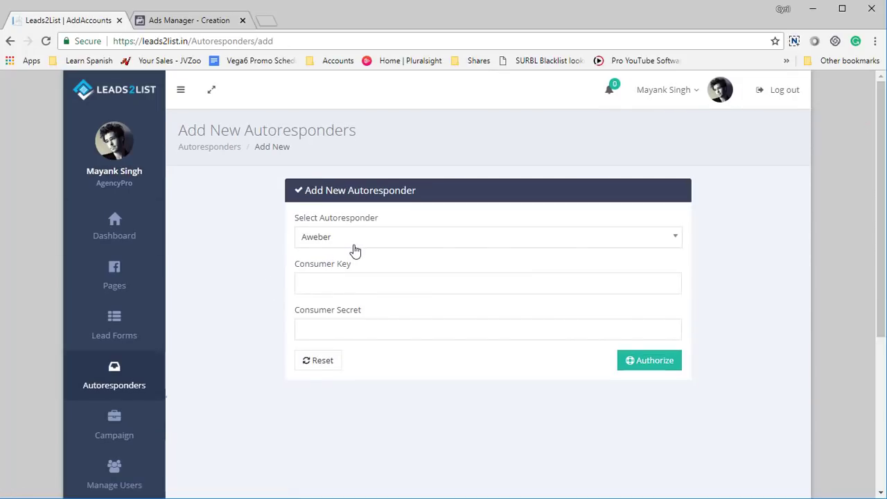
{"action": "left_click", "coordinate": [354, 241]}
{"action": "scroll", "coordinate": [374, 354], "scroll_direction": "down", "scroll_amount": 3}
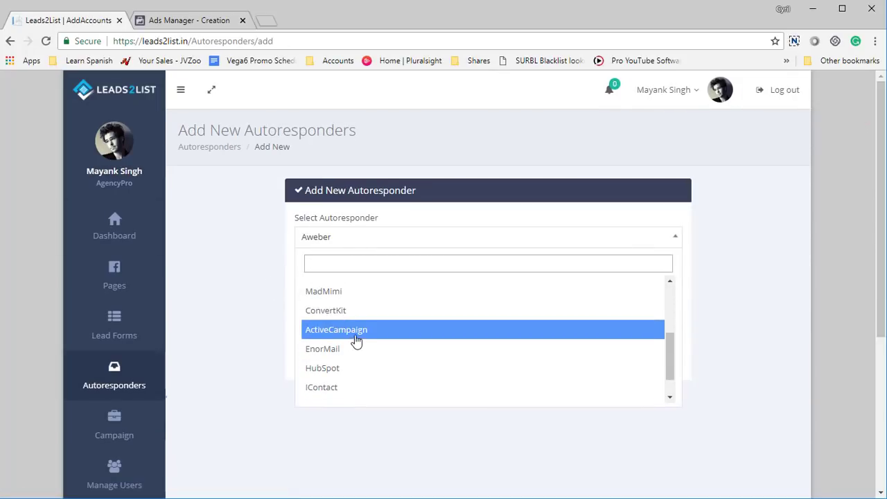
{"action": "left_click", "coordinate": [350, 310]}
{"action": "left_click", "coordinate": [359, 246]}
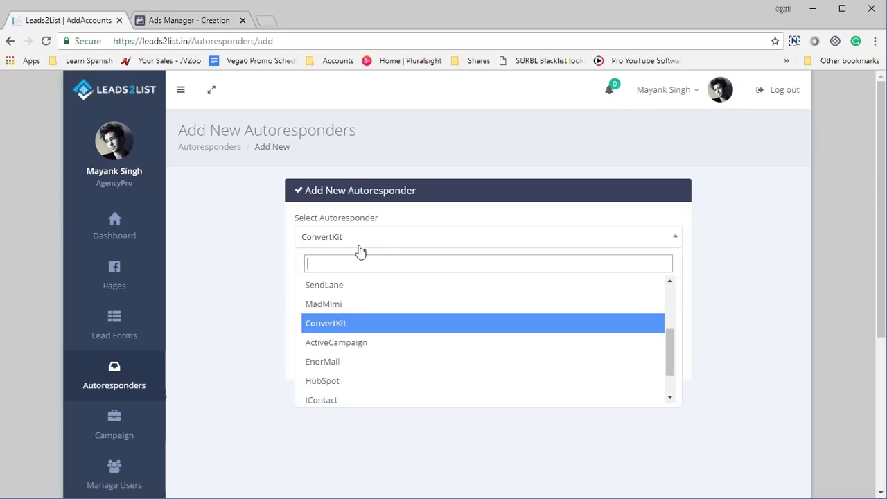
{"action": "left_click", "coordinate": [343, 285]}
{"action": "left_click", "coordinate": [345, 286]}
{"action": "left_click", "coordinate": [326, 315]}
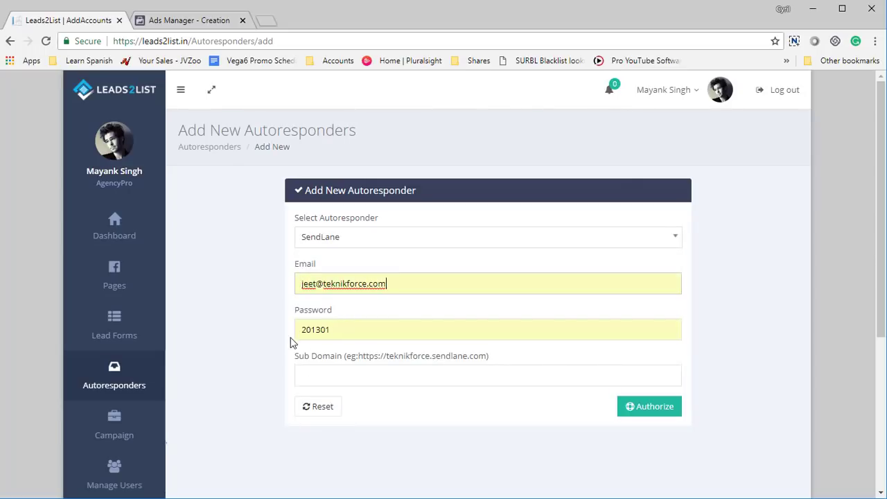
Step: Switch the provider to Aweber, then GetResponse, and close the provider list
{"action": "left_click", "coordinate": [346, 243]}
{"action": "left_click", "coordinate": [339, 284]}
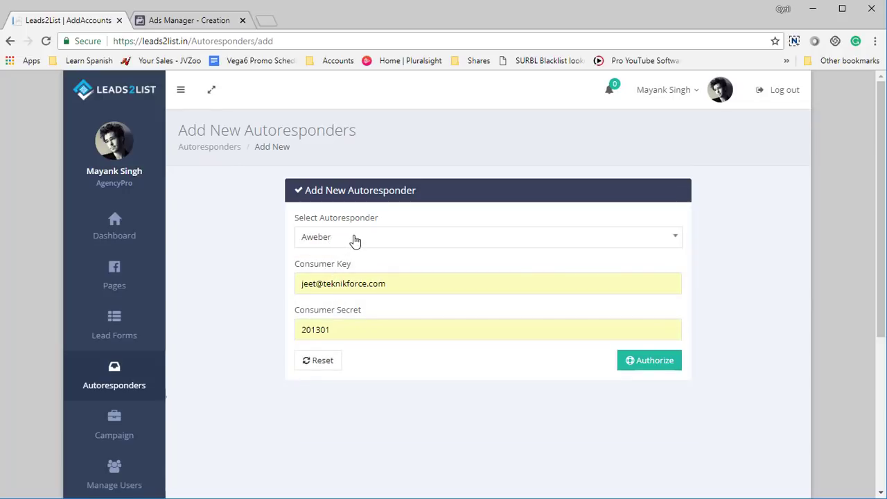
{"action": "left_click", "coordinate": [355, 239]}
{"action": "left_click", "coordinate": [348, 328]}
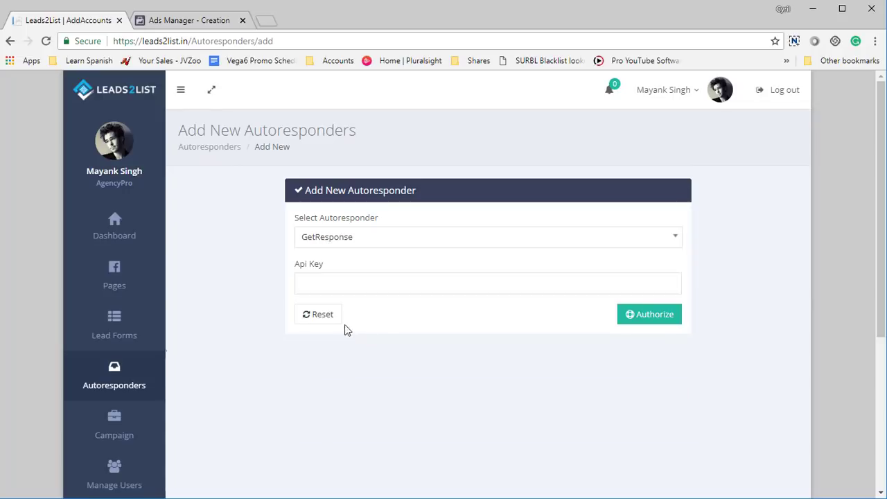
{"action": "left_click", "coordinate": [355, 243]}
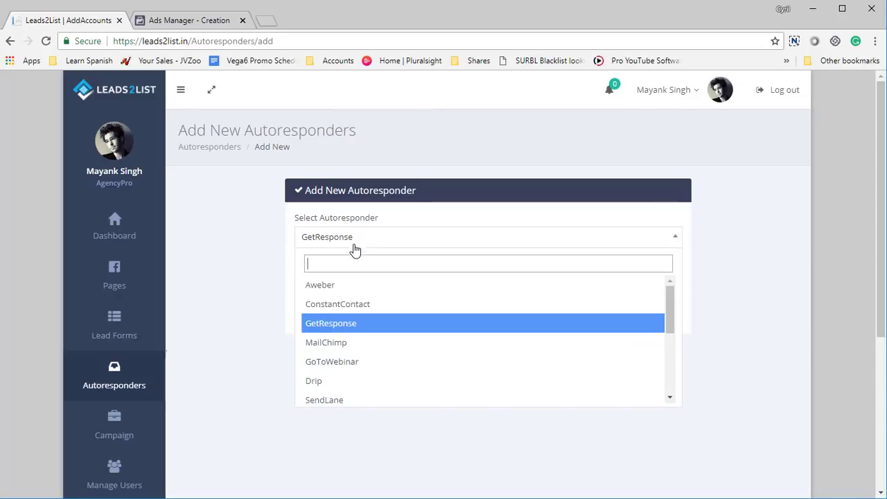
{"action": "left_click", "coordinate": [255, 307]}
Step: Go back to the accounts list and highlight MailChimp account 'Internet Marketing' with 2 lists
{"action": "right_click", "coordinate": [339, 339]}
{"action": "left_click", "coordinate": [351, 350]}
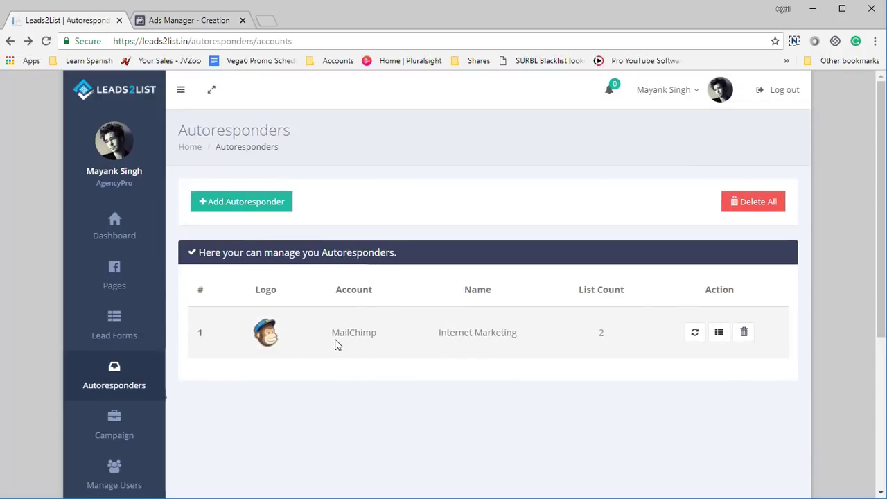
{"action": "left_click_drag", "start_coordinate": [335, 345], "coordinate": [374, 356]}
{"action": "left_click_drag", "start_coordinate": [455, 347], "coordinate": [501, 347]}
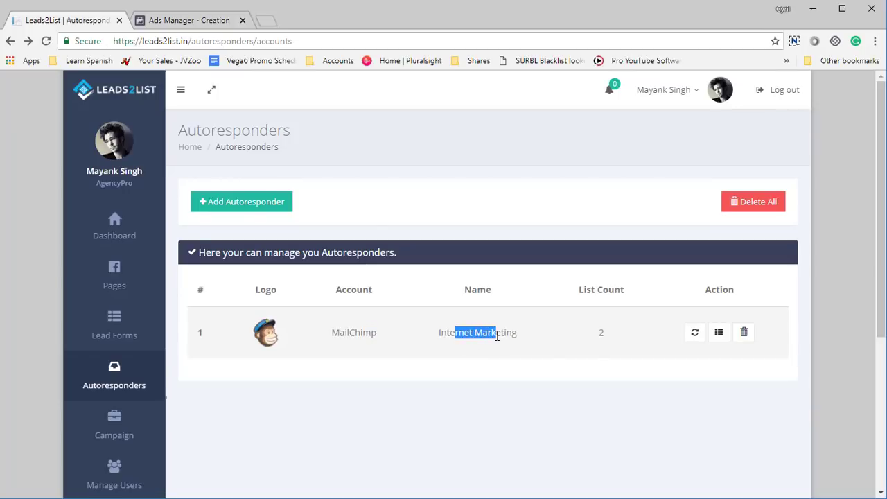
{"action": "left_click_drag", "start_coordinate": [595, 353], "coordinate": [618, 341]}
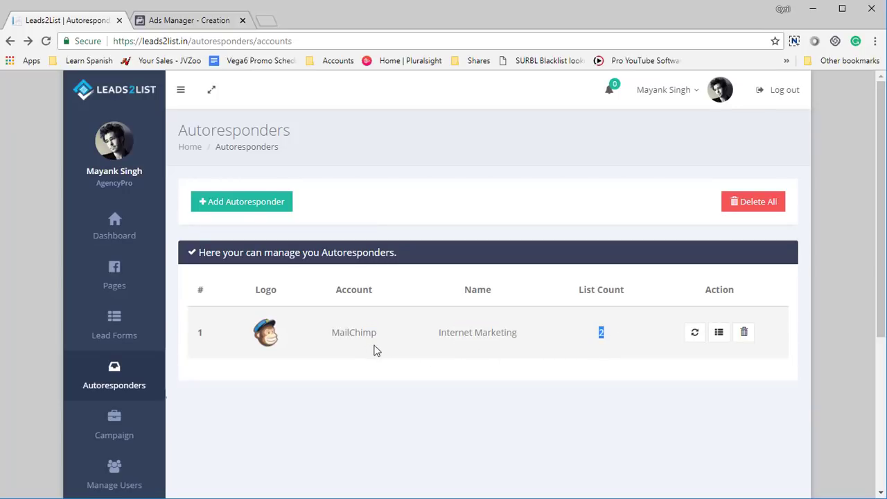
Step: Open Lead Forms and scroll through the three Facebook lead forms
{"action": "left_click", "coordinate": [136, 335]}
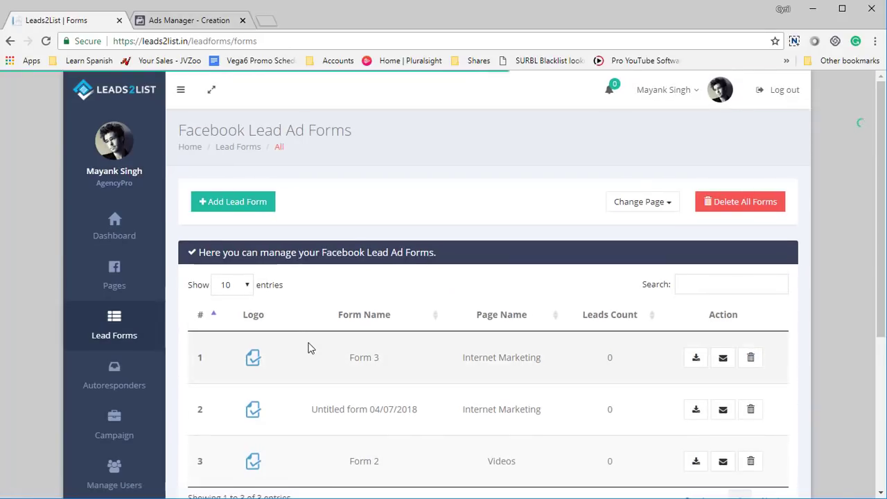
{"action": "scroll", "coordinate": [309, 348], "scroll_direction": "down", "scroll_amount": 3}
{"action": "scroll", "coordinate": [304, 347], "scroll_direction": "up", "scroll_amount": 3}
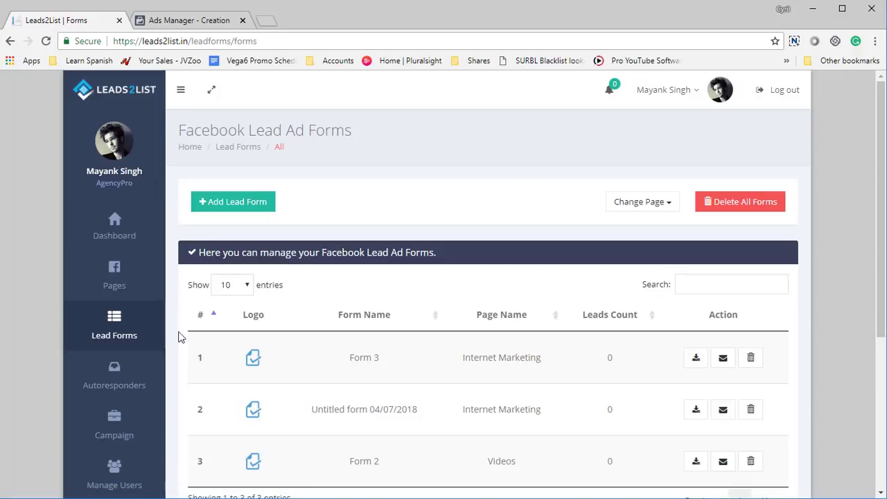
{"action": "scroll", "coordinate": [297, 342], "scroll_direction": "down", "scroll_amount": 3}
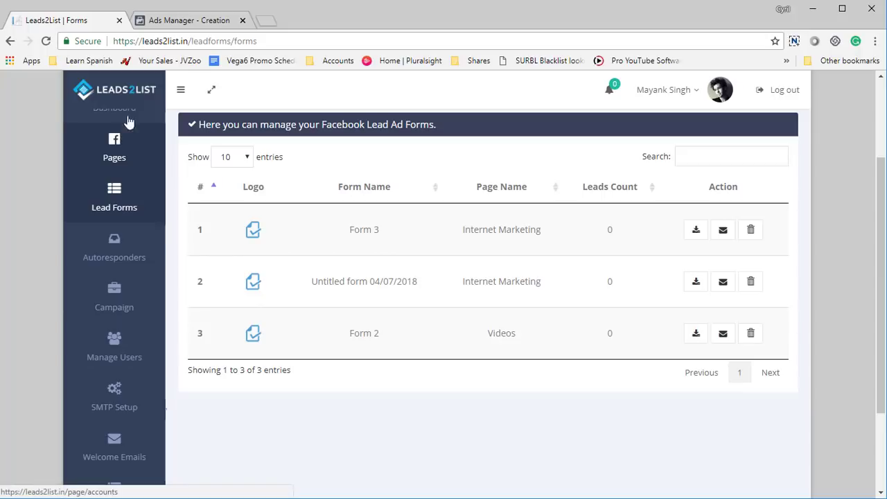
Step: Switch to the Ads Manager '18+' ad set draft and scroll through it
{"action": "left_click", "coordinate": [177, 21]}
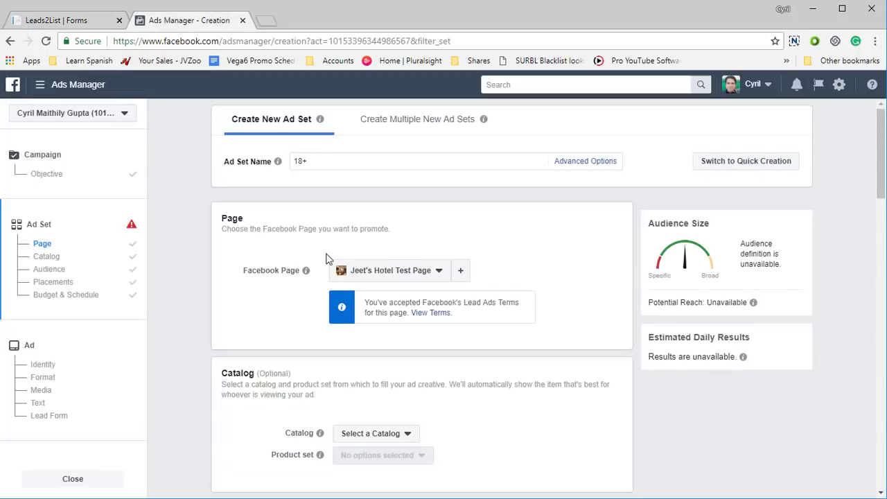
{"action": "scroll", "coordinate": [336, 267], "scroll_direction": "down", "scroll_amount": 2}
{"action": "scroll", "coordinate": [347, 273], "scroll_direction": "up", "scroll_amount": 2}
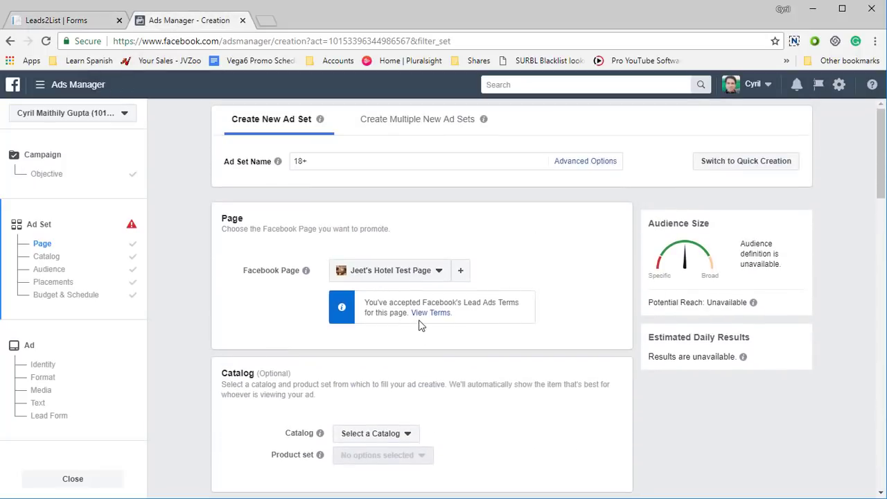
Step: Revisit the objective and page settings, accept the Lead Ads Terms, and close the terms tab
{"action": "left_click", "coordinate": [76, 181]}
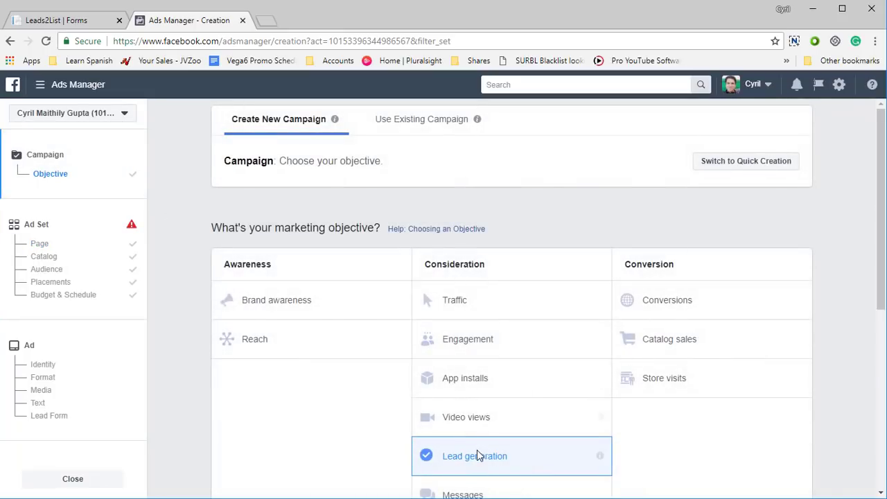
{"action": "scroll", "coordinate": [476, 455], "scroll_direction": "down", "scroll_amount": 1}
{"action": "left_click", "coordinate": [63, 250]}
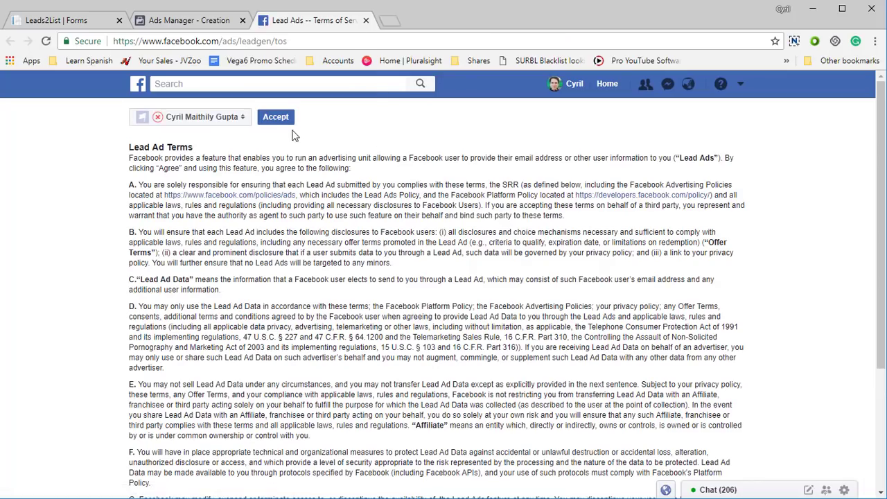
{"action": "left_click", "coordinate": [283, 124]}
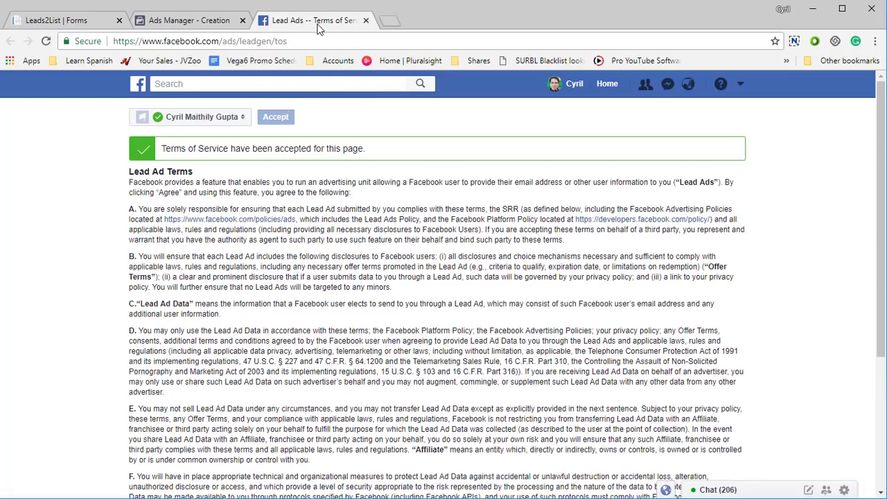
{"action": "left_click", "coordinate": [366, 20]}
{"action": "scroll", "coordinate": [379, 302], "scroll_direction": "down", "scroll_amount": 2}
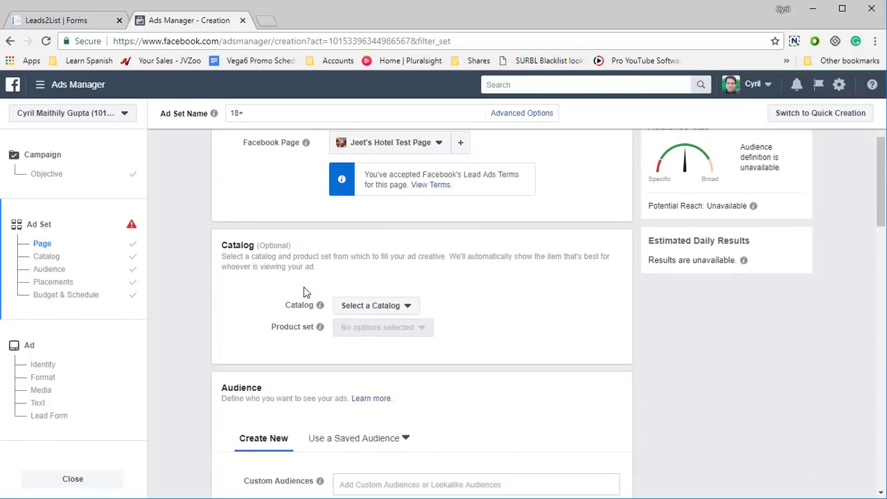
{"action": "mouse_move", "coordinate": [321, 261]}
{"action": "scroll", "coordinate": [312, 276], "scroll_direction": "up", "scroll_amount": 1}
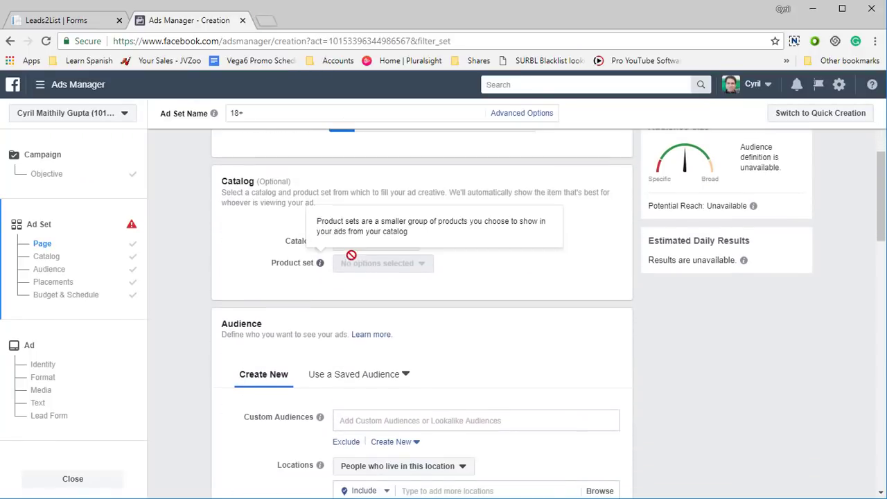
{"action": "scroll", "coordinate": [302, 278], "scroll_direction": "down", "scroll_amount": 3}
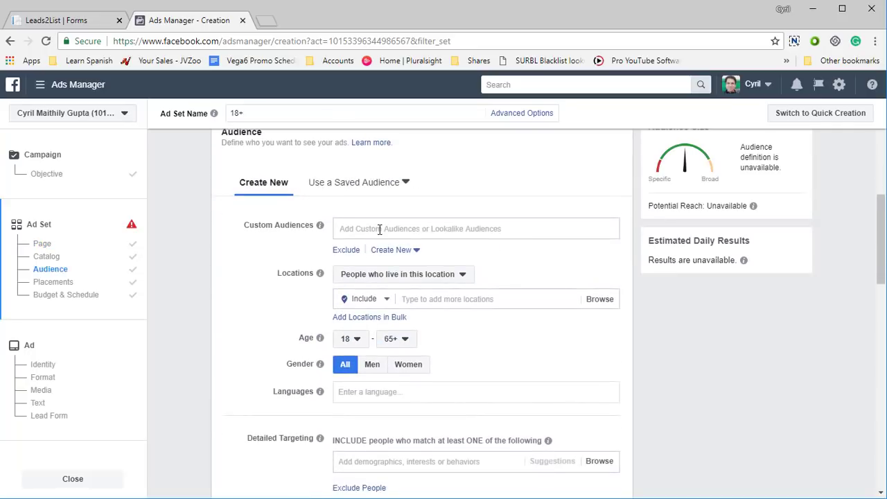
{"action": "left_click", "coordinate": [378, 230]}
{"action": "left_click", "coordinate": [368, 232]}
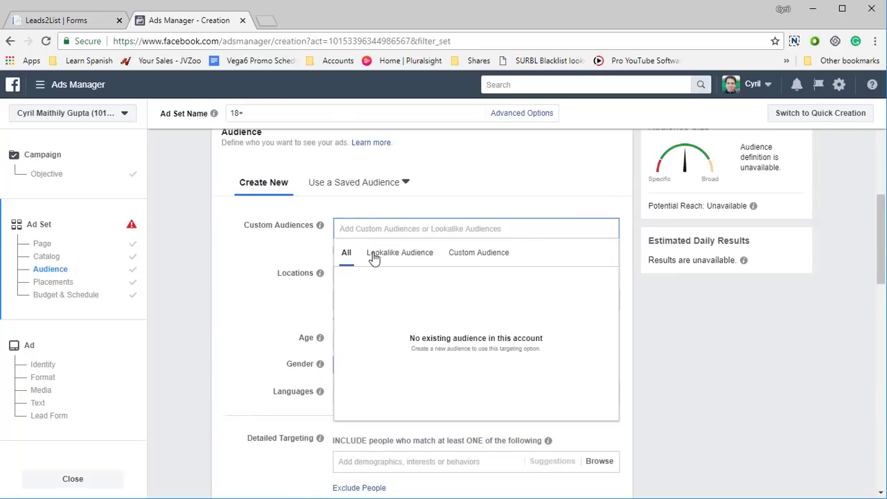
{"action": "left_click_drag", "start_coordinate": [291, 271], "coordinate": [294, 272]}
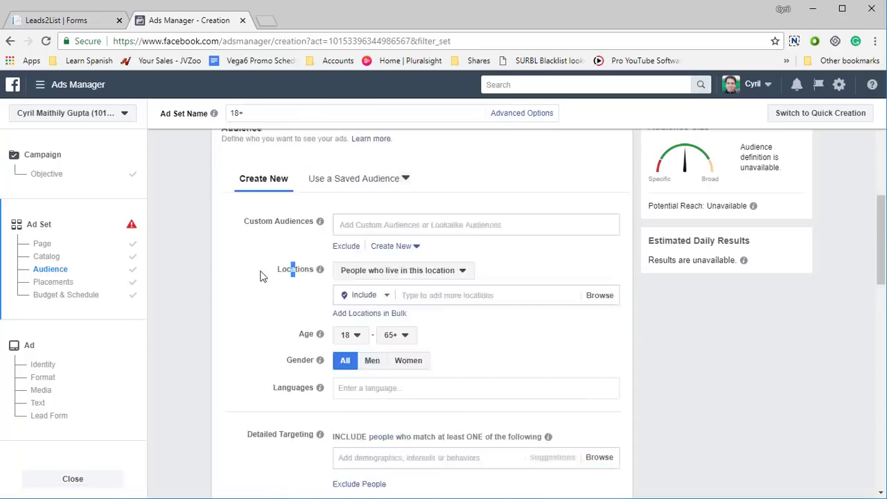
{"action": "scroll", "coordinate": [267, 276], "scroll_direction": "down", "scroll_amount": 1}
{"action": "scroll", "coordinate": [275, 279], "scroll_direction": "down", "scroll_amount": 1}
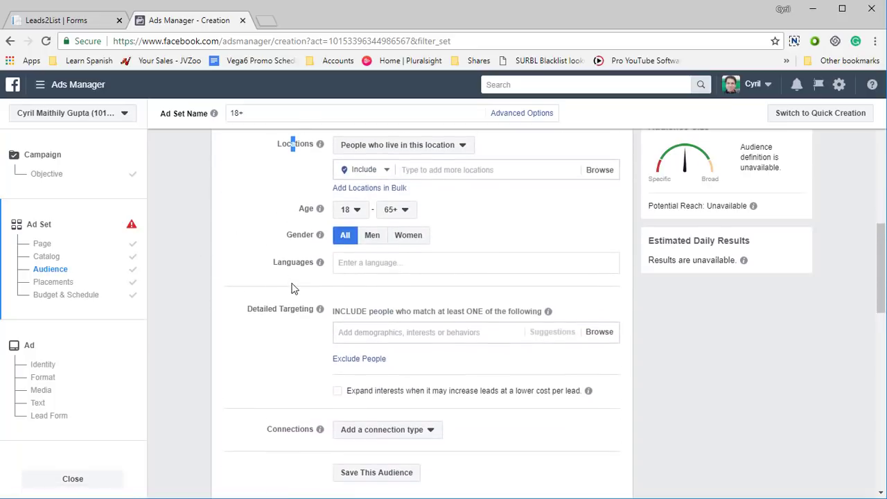
{"action": "scroll", "coordinate": [291, 290], "scroll_direction": "down", "scroll_amount": 2}
{"action": "scroll", "coordinate": [368, 332], "scroll_direction": "down", "scroll_amount": 4}
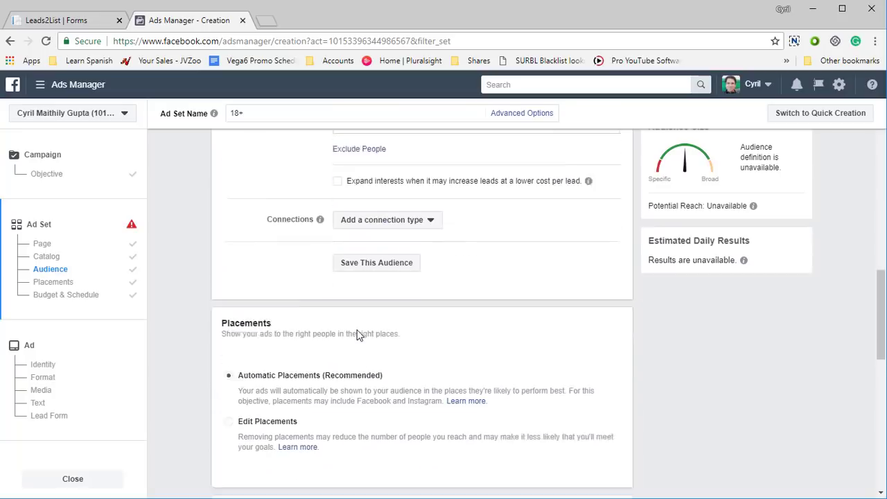
{"action": "scroll", "coordinate": [376, 340], "scroll_direction": "down", "scroll_amount": 5}
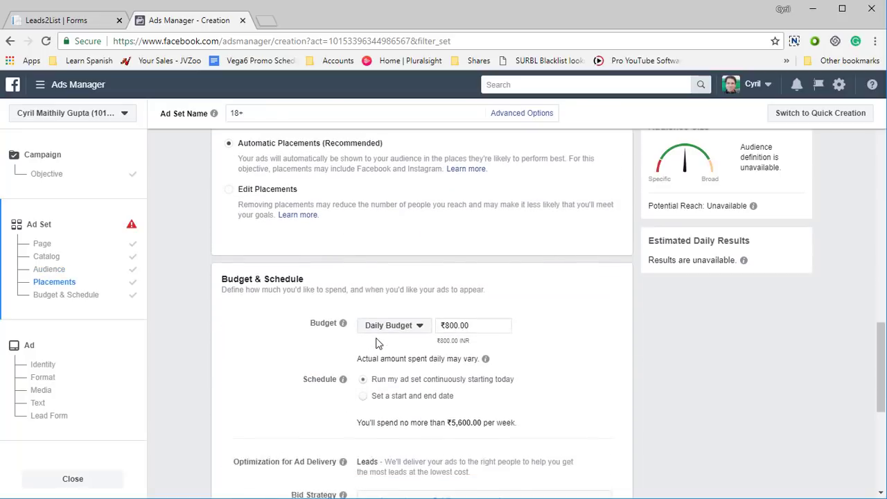
{"action": "scroll", "coordinate": [380, 345], "scroll_direction": "down", "scroll_amount": 2}
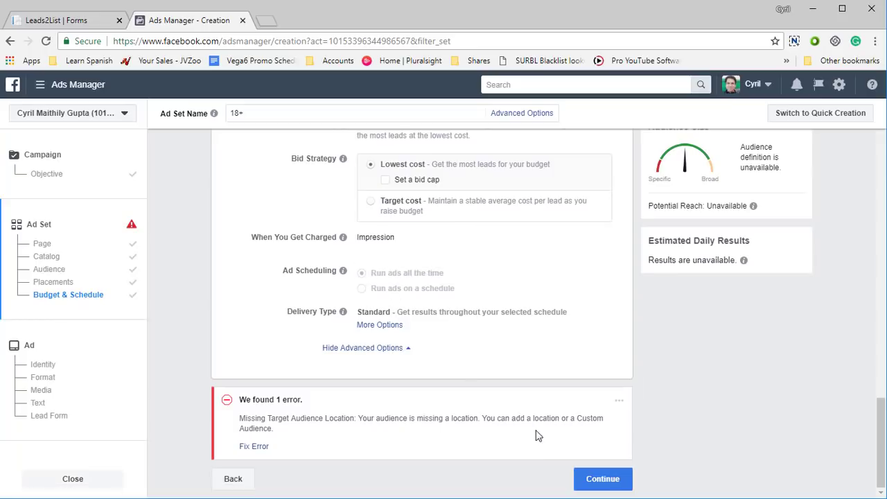
Step: Enter 'This is some test text' as the ad's main text and paste it as the headline
{"action": "left_click", "coordinate": [615, 480]}
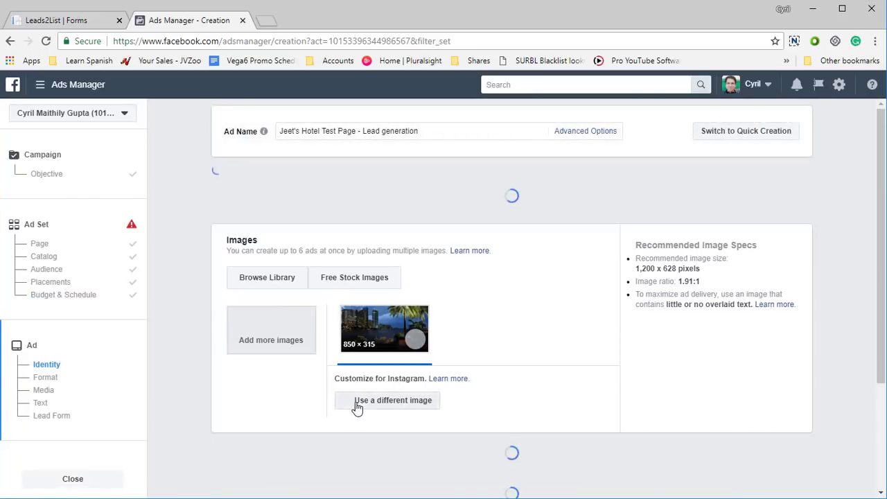
{"action": "scroll", "coordinate": [378, 368], "scroll_direction": "down", "scroll_amount": 4}
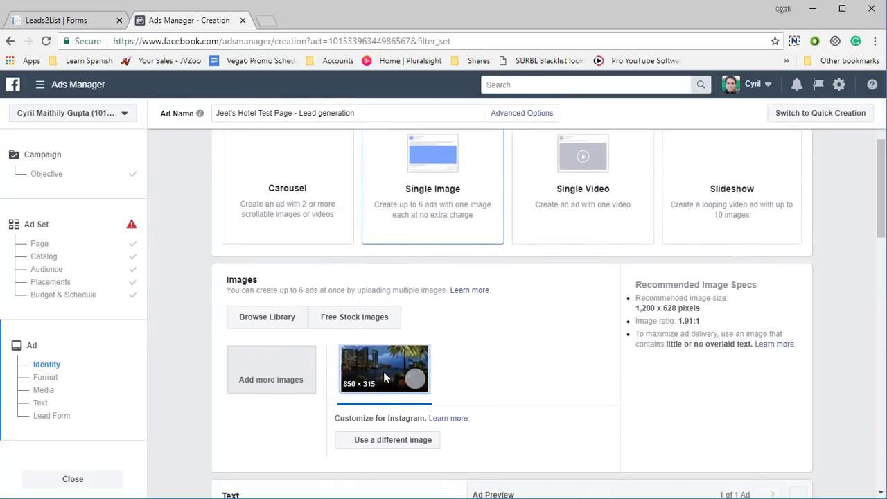
{"action": "scroll", "coordinate": [298, 342], "scroll_direction": "down", "scroll_amount": 2}
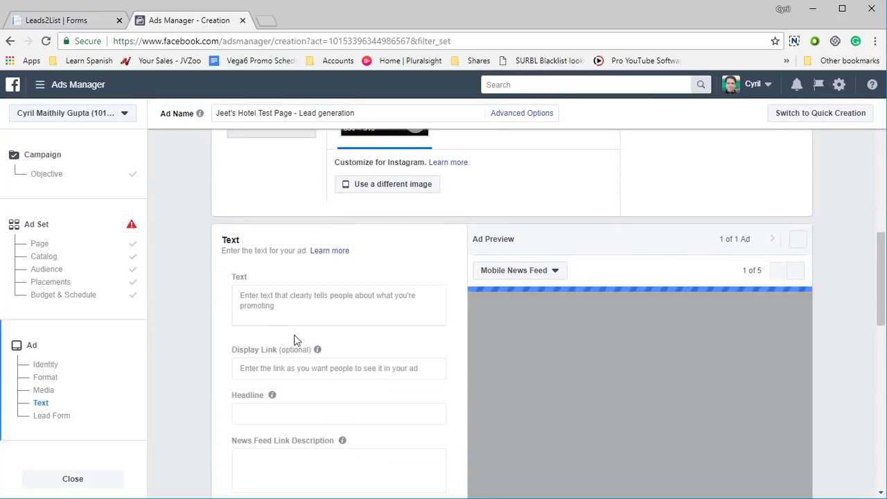
{"action": "left_click", "coordinate": [305, 312]}
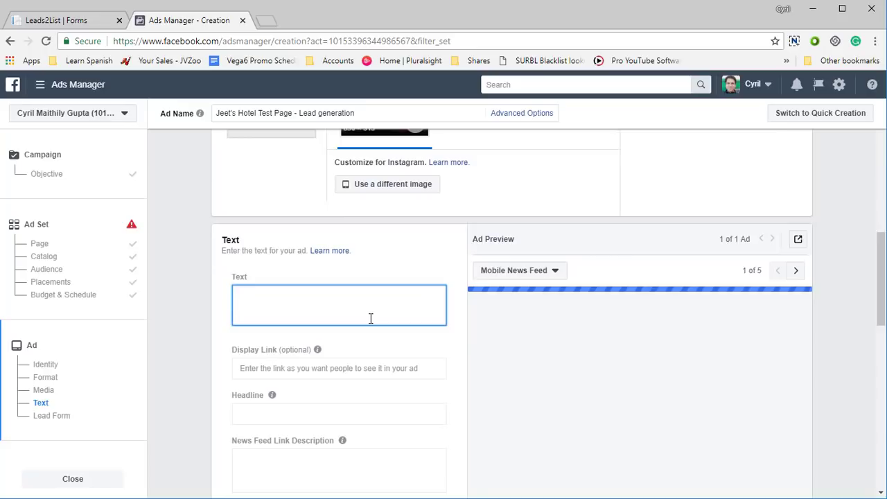
{"action": "type", "text": "This is some test te"}
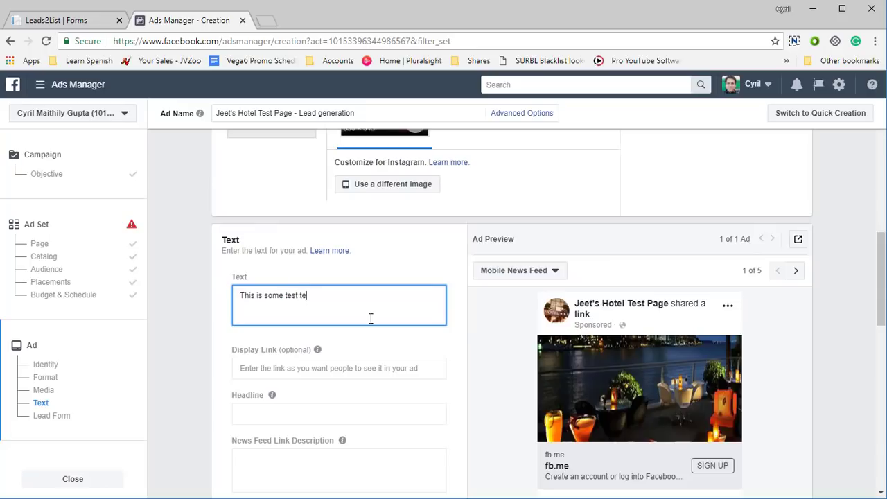
{"action": "type", "text": "xt"}
{"action": "key", "text": "ctrl+a"}
{"action": "key", "text": "ctrl+c"}
{"action": "left_click", "coordinate": [316, 413]}
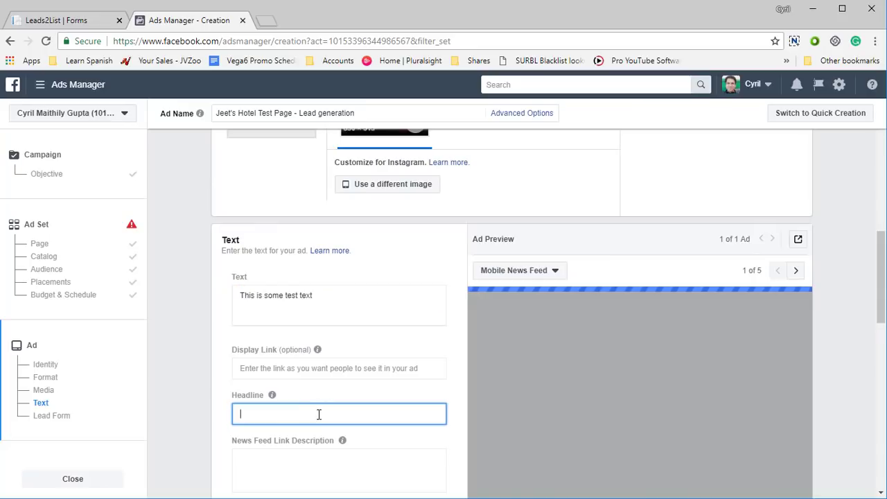
{"action": "key", "text": "ctrl+v"}
Step: Keep Sign Up as the call to action and scroll down to the Lead Form section
{"action": "scroll", "coordinate": [312, 381], "scroll_direction": "down", "scroll_amount": 3}
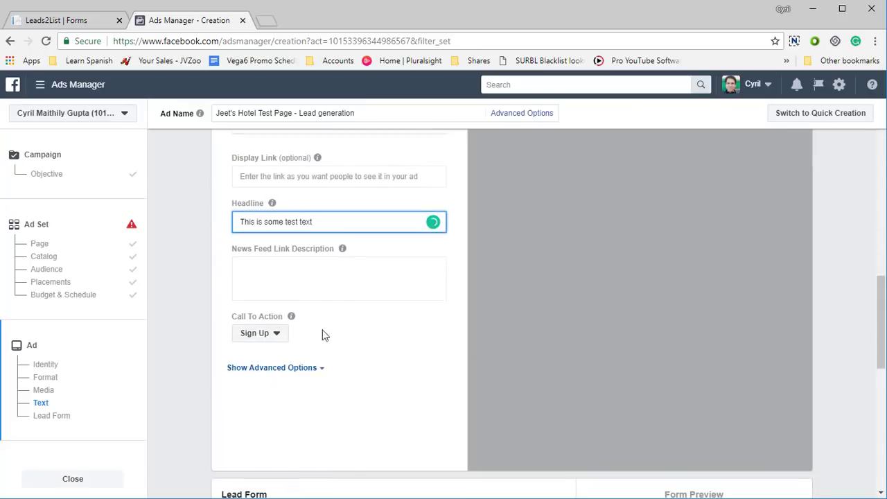
{"action": "left_click", "coordinate": [277, 333]}
{"action": "left_click", "coordinate": [377, 364]}
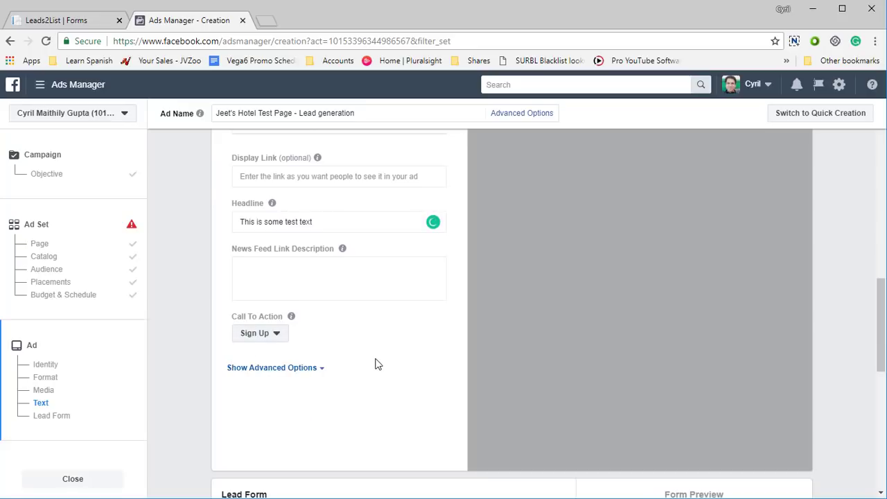
{"action": "scroll", "coordinate": [379, 311], "scroll_direction": "down", "scroll_amount": 4}
{"action": "scroll", "coordinate": [346, 298], "scroll_direction": "down", "scroll_amount": 1}
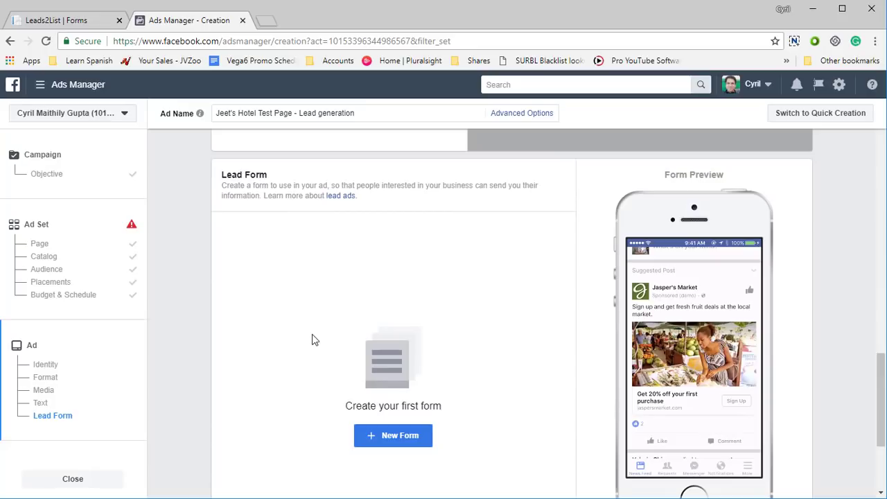
Step: Create a new lead form, going through its intro, questions, privacy policy and thank-you sections, and save it
{"action": "left_click", "coordinate": [396, 442]}
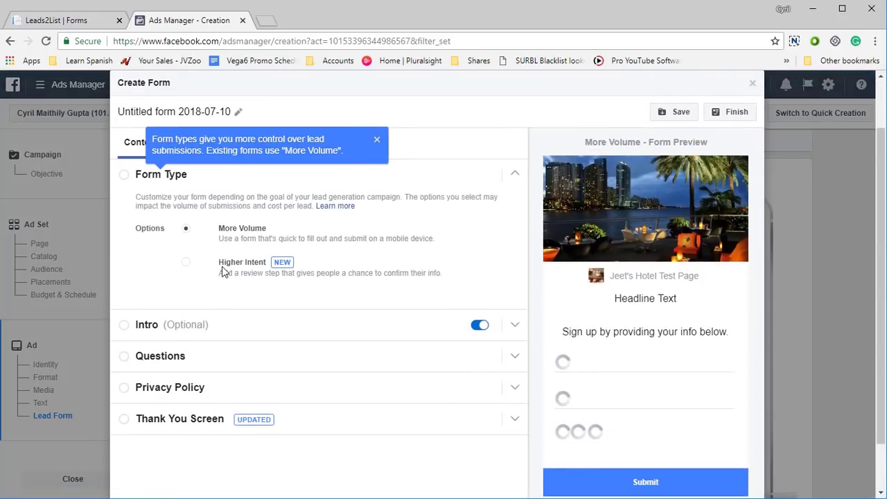
{"action": "left_click", "coordinate": [176, 330]}
{"action": "scroll", "coordinate": [416, 367], "scroll_direction": "up", "scroll_amount": 1}
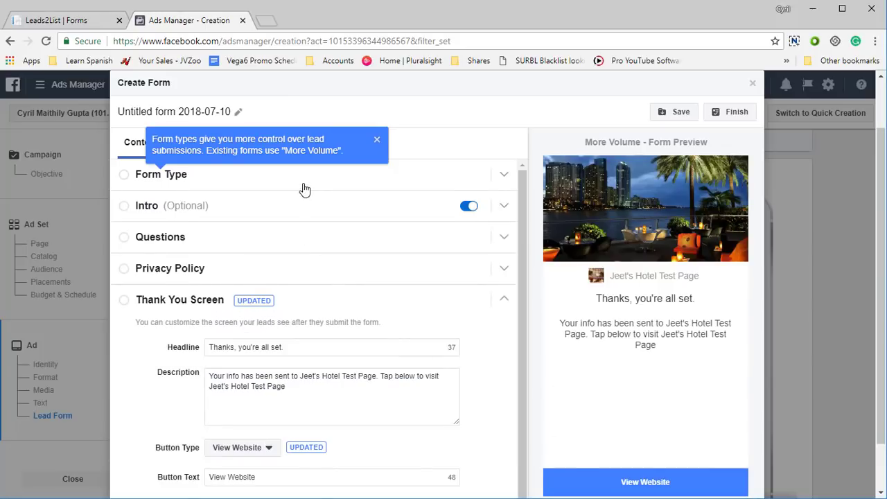
{"action": "left_click", "coordinate": [300, 181]}
{"action": "left_click", "coordinate": [269, 269]}
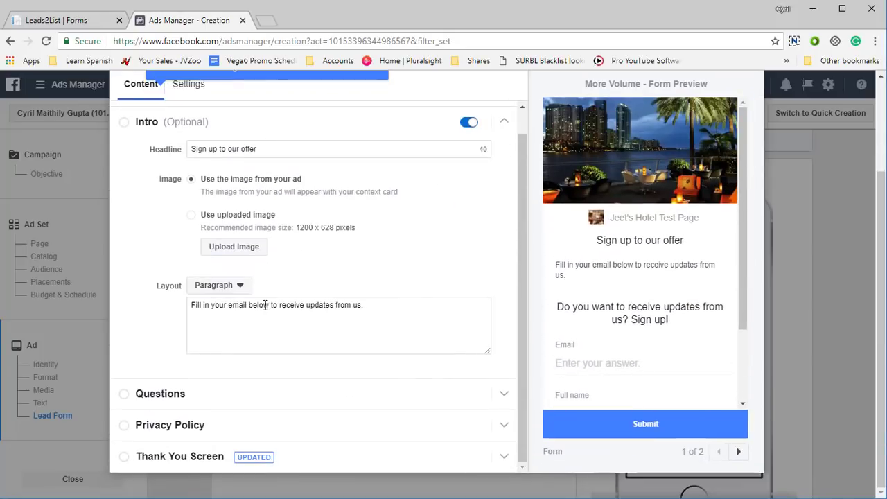
{"action": "left_click", "coordinate": [248, 388]}
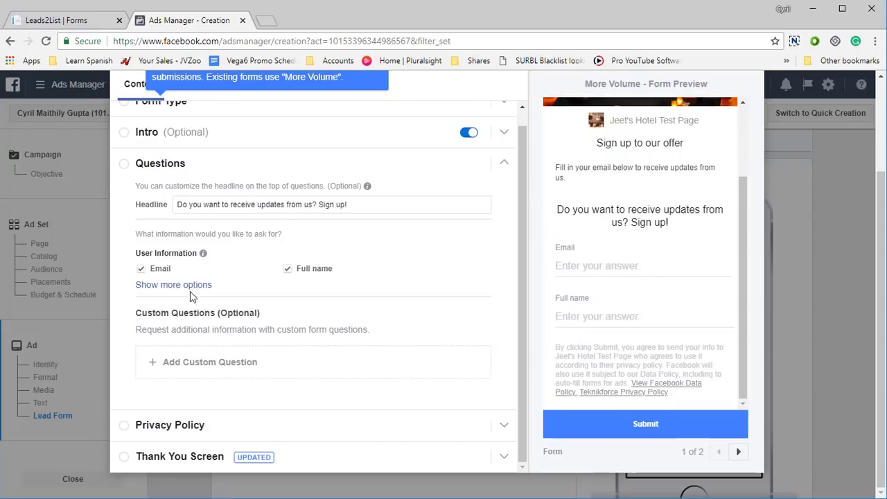
{"action": "left_click", "coordinate": [241, 434]}
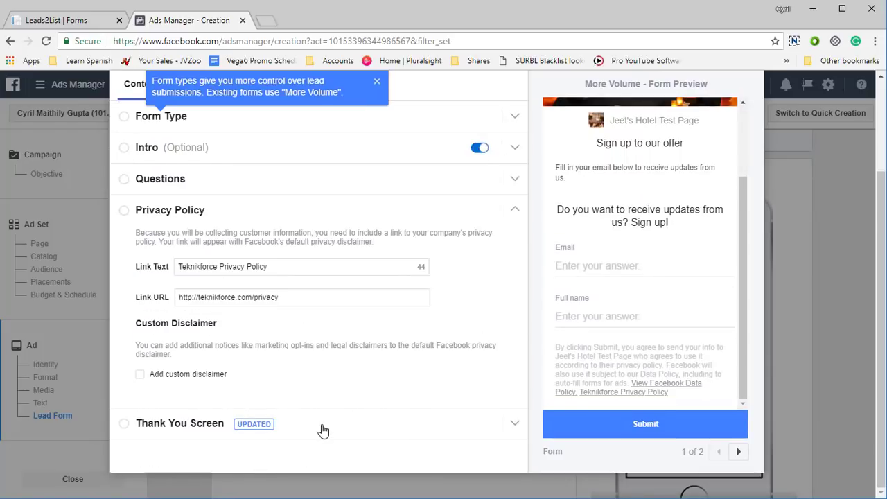
{"action": "left_click", "coordinate": [321, 427]}
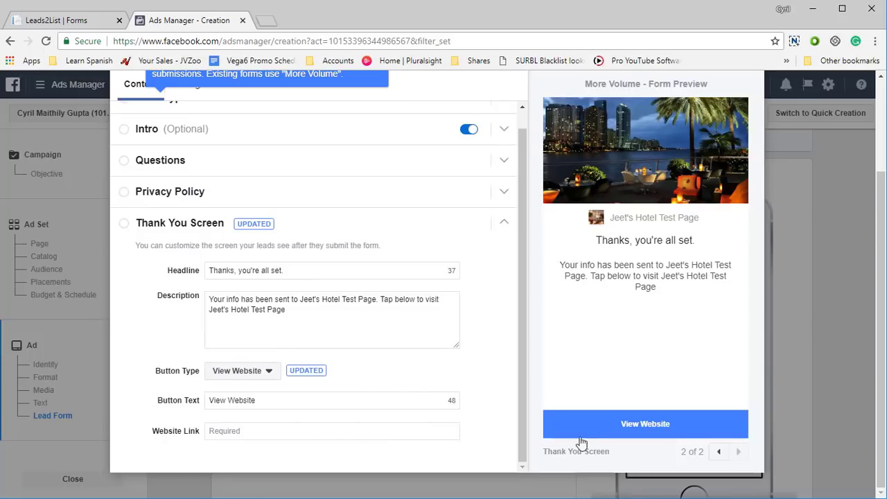
{"action": "scroll", "coordinate": [453, 299], "scroll_direction": "up", "scroll_amount": 1}
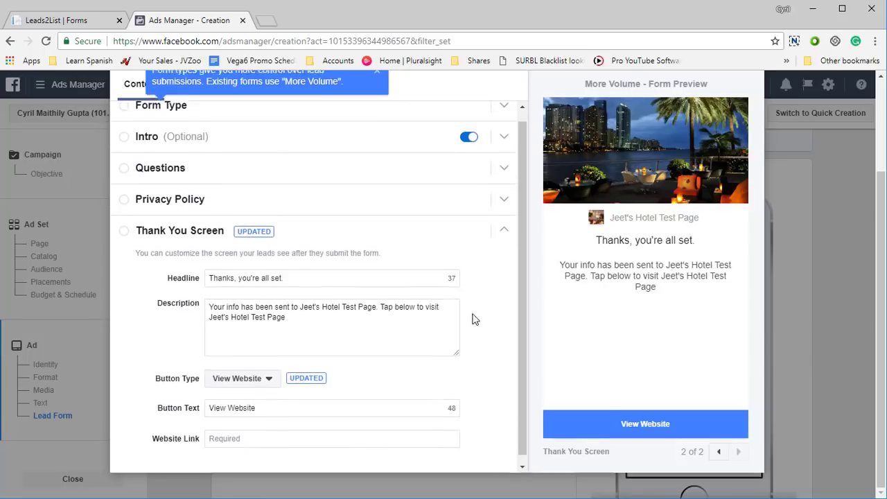
{"action": "scroll", "coordinate": [473, 317], "scroll_direction": "down", "scroll_amount": 1}
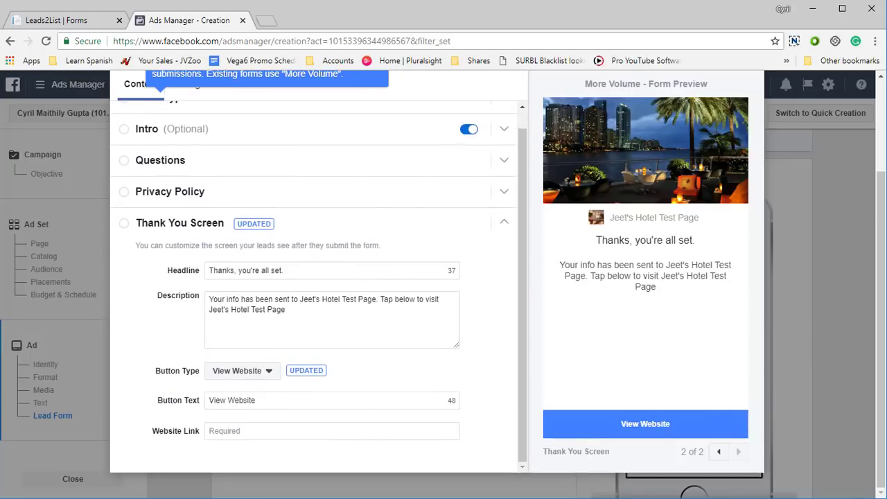
{"action": "scroll", "coordinate": [674, 138], "scroll_direction": "up", "scroll_amount": 2}
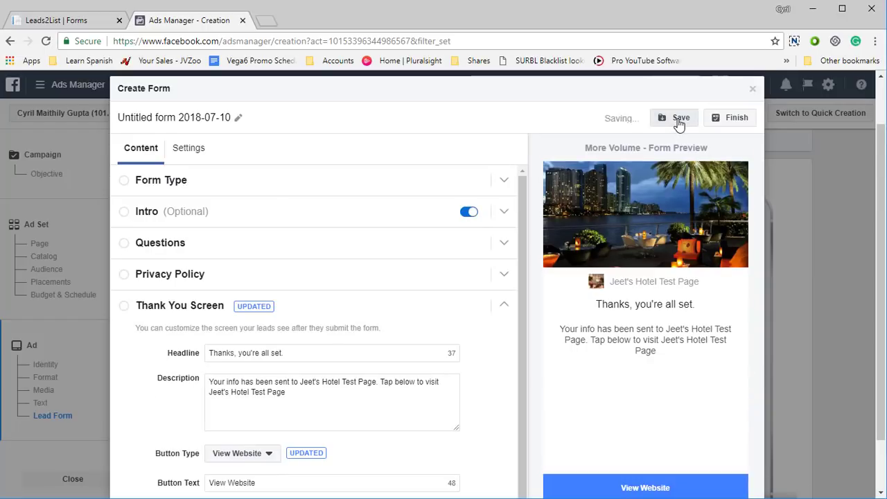
{"action": "left_click", "coordinate": [680, 118]}
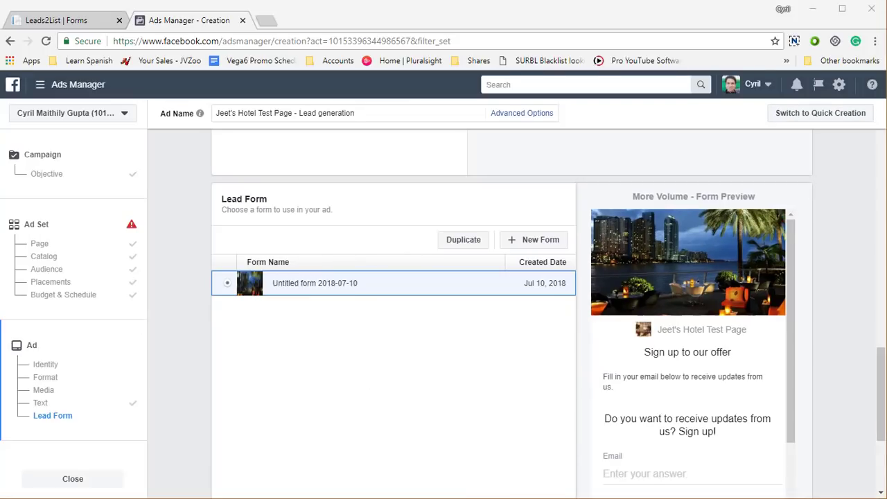
Step: Import 'Untitled form 2018-07-10' from the hotel test page into Leads2List's lead forms
{"action": "left_click", "coordinate": [83, 20]}
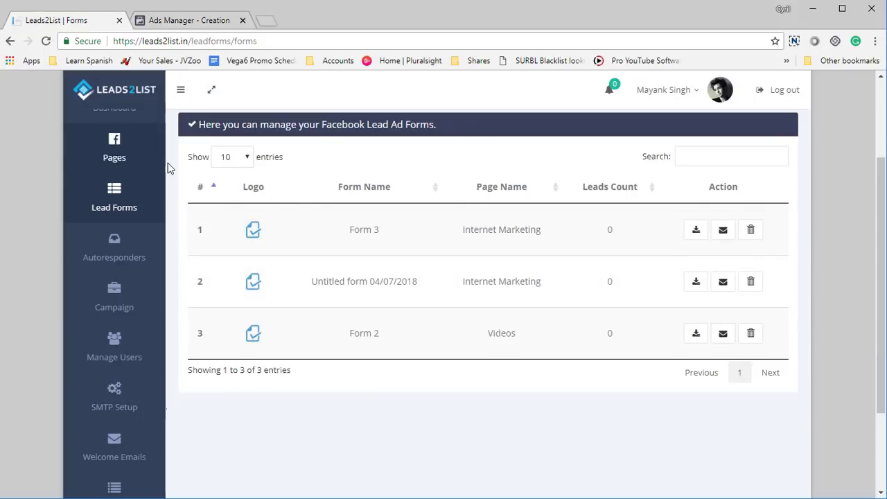
{"action": "scroll", "coordinate": [384, 356], "scroll_direction": "up", "scroll_amount": 2}
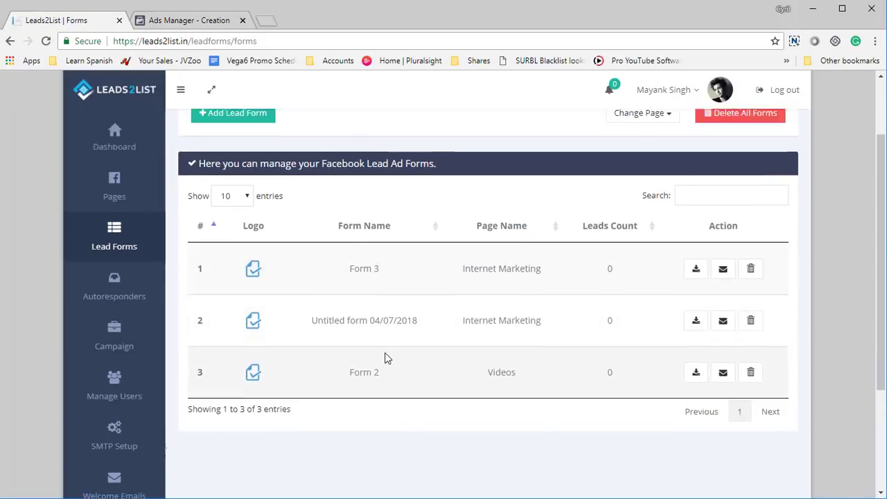
{"action": "left_click", "coordinate": [229, 202]}
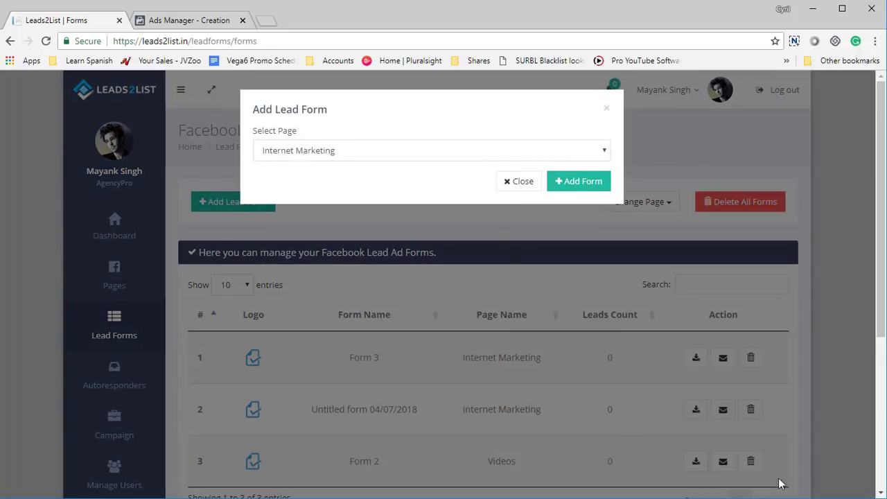
{"action": "left_click", "coordinate": [490, 153]}
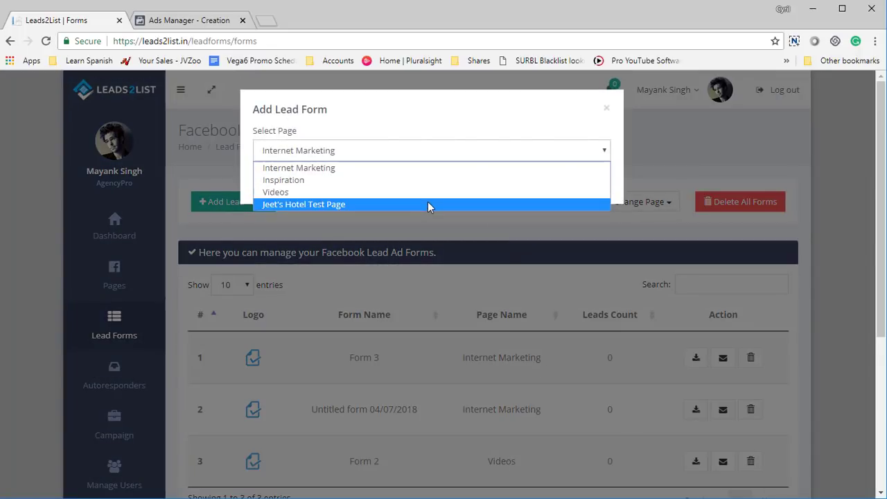
{"action": "left_click", "coordinate": [427, 203]}
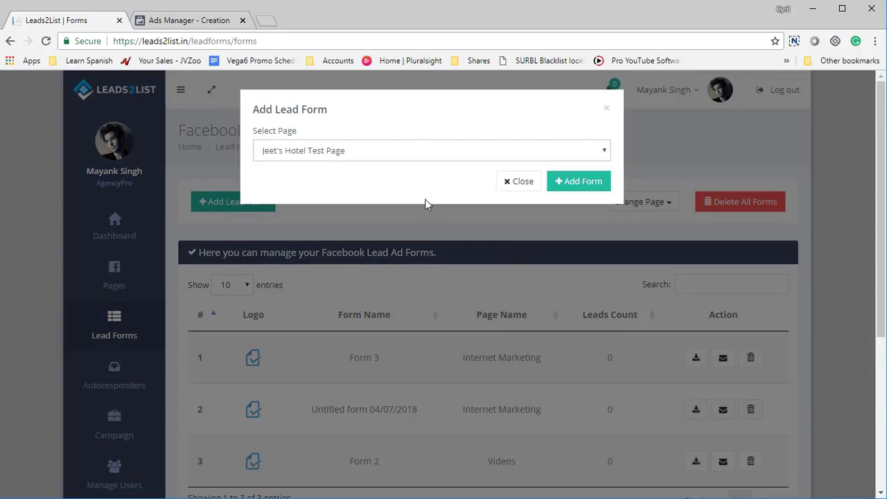
{"action": "left_click", "coordinate": [197, 21]}
{"action": "left_click", "coordinate": [97, 21]}
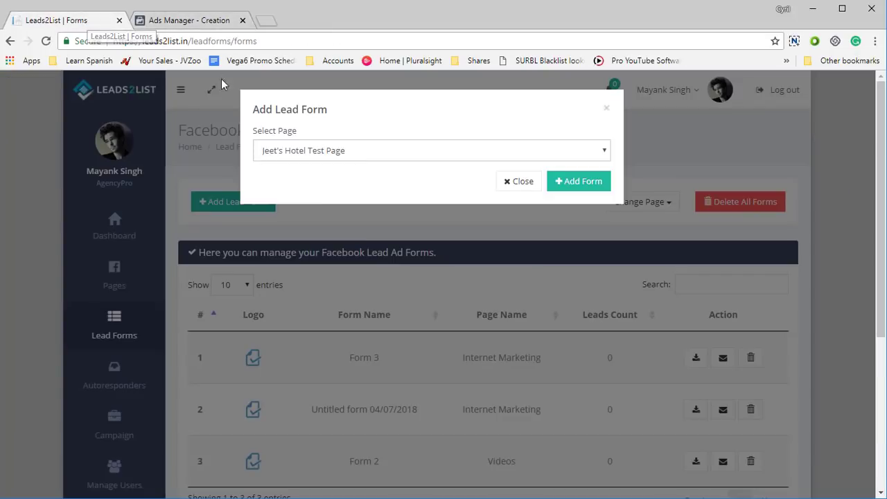
{"action": "left_click", "coordinate": [570, 187]}
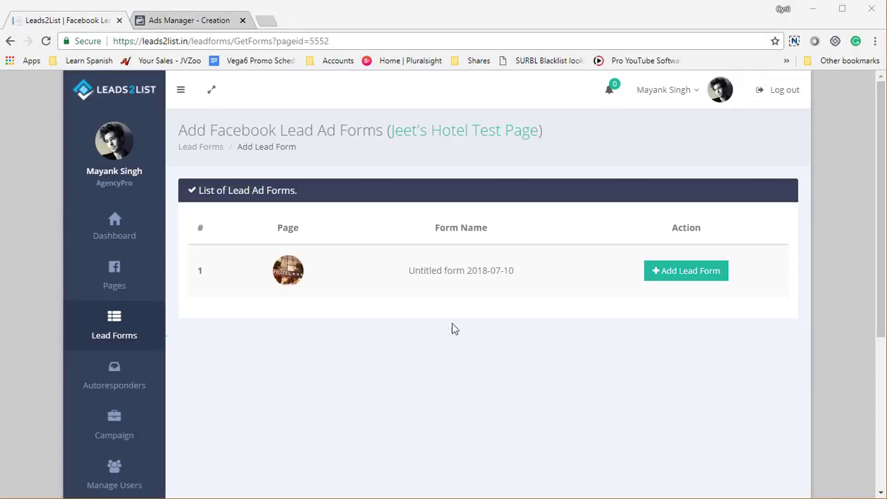
{"action": "left_click_drag", "start_coordinate": [408, 271], "coordinate": [519, 283]}
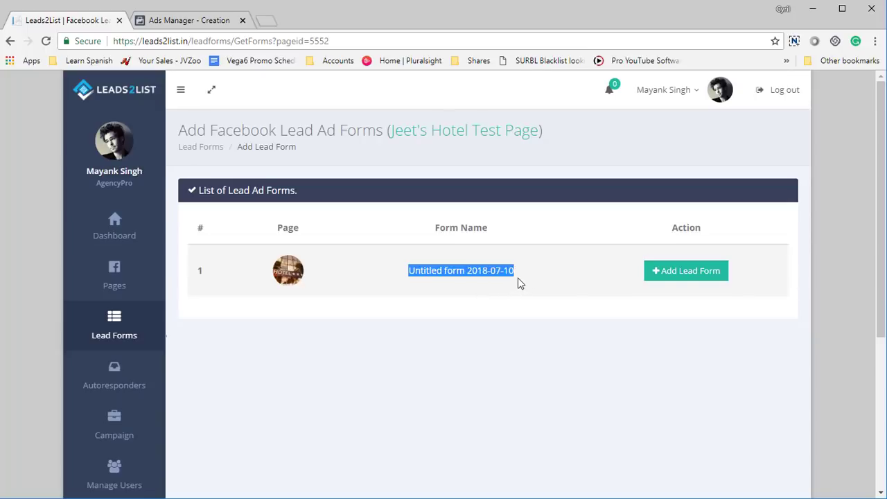
{"action": "left_click", "coordinate": [687, 277]}
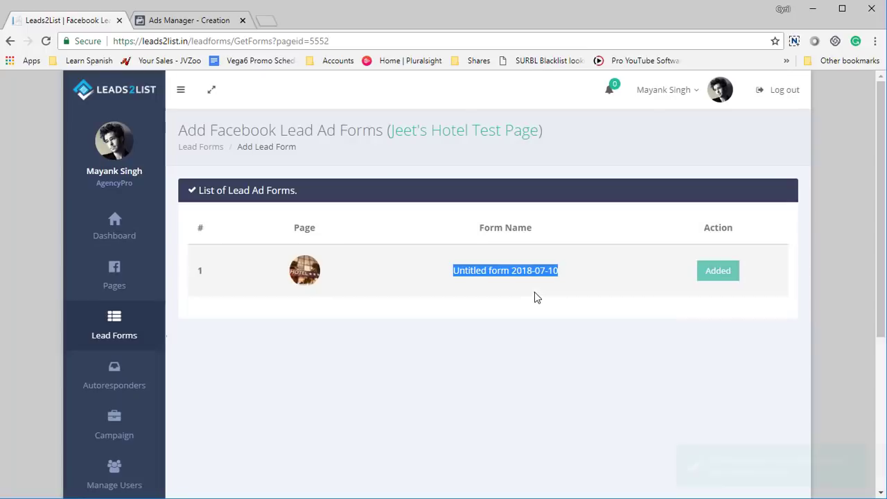
Step: Check that the lead forms list shows 'Untitled form 2018-07-10' fourth, under the hotel test page
{"action": "left_click", "coordinate": [119, 335]}
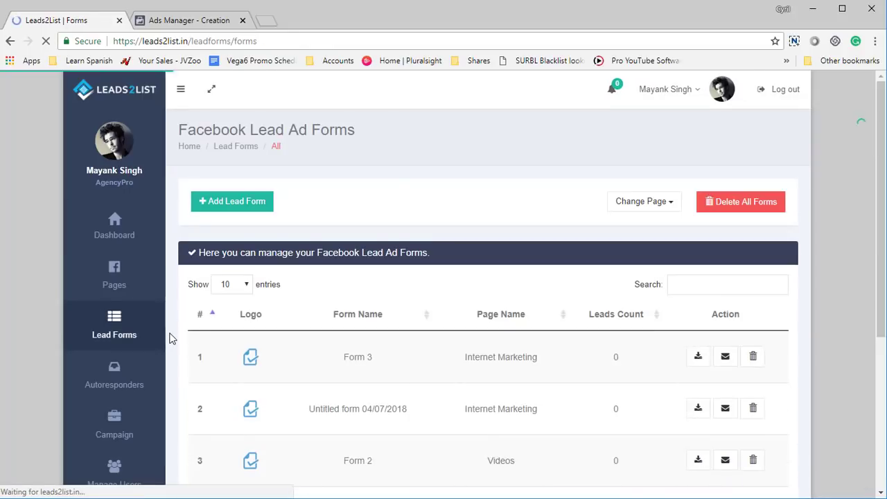
{"action": "scroll", "coordinate": [248, 343], "scroll_direction": "down", "scroll_amount": 4}
{"action": "left_click_drag", "start_coordinate": [304, 262], "coordinate": [418, 285]}
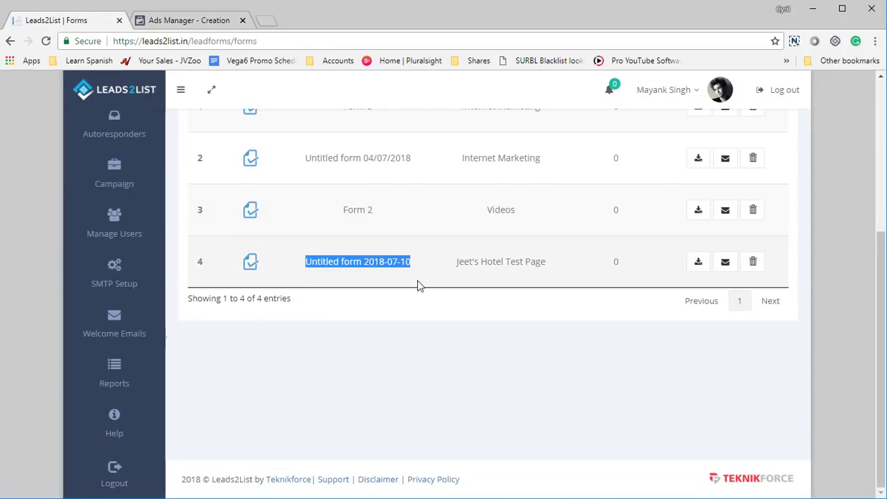
{"action": "left_click_drag", "start_coordinate": [456, 262], "coordinate": [547, 272]}
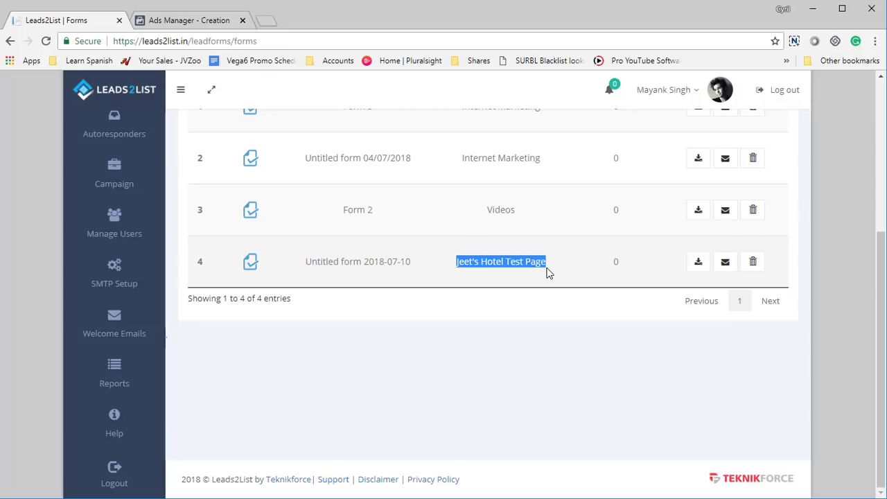
{"action": "left_click", "coordinate": [490, 289]}
{"action": "scroll", "coordinate": [233, 348], "scroll_direction": "up", "scroll_amount": 1}
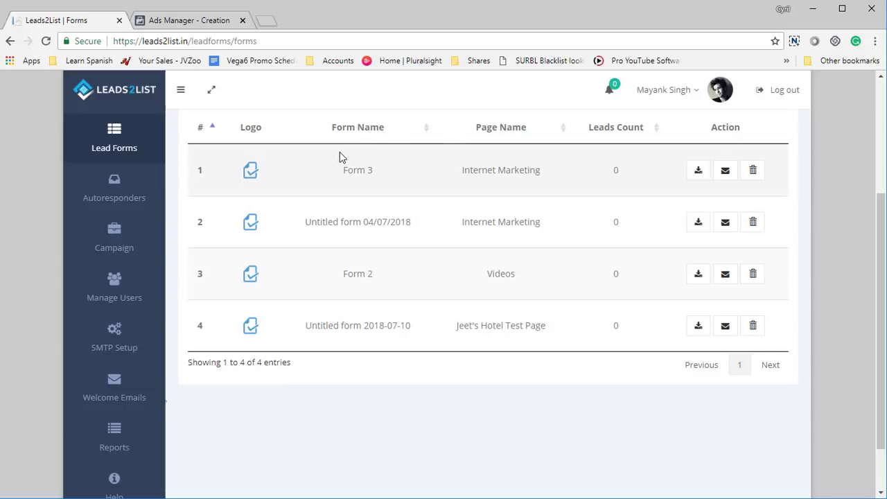
Step: Open Autoresponders and verify the MailChimp account 'Internet Marketing' lists a count of 2
{"action": "left_click", "coordinate": [131, 205]}
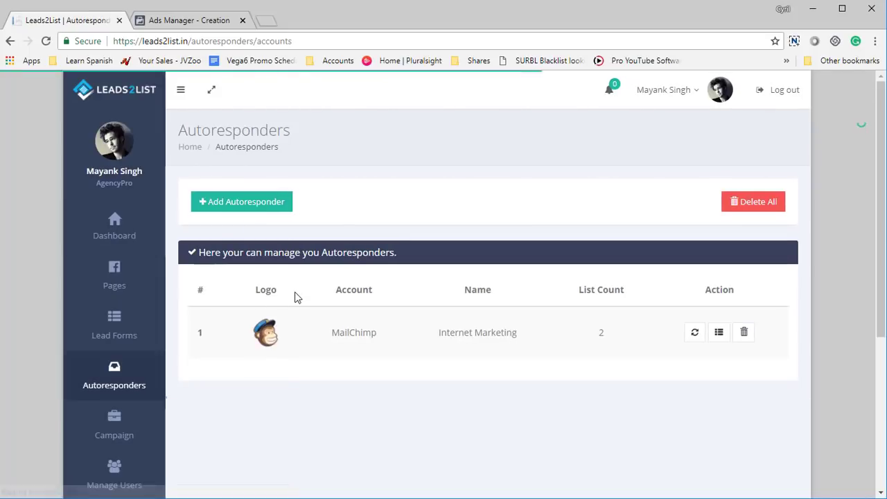
{"action": "scroll", "coordinate": [303, 307], "scroll_direction": "down", "scroll_amount": 3}
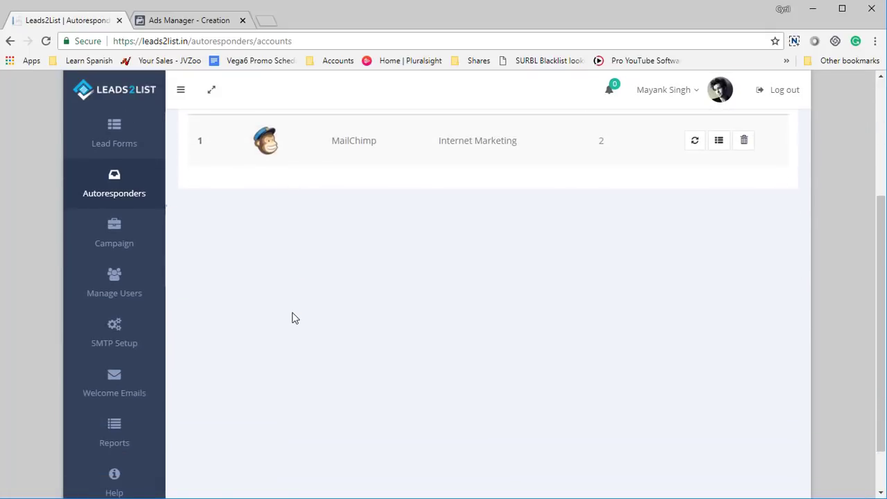
{"action": "scroll", "coordinate": [293, 317], "scroll_direction": "up", "scroll_amount": 2}
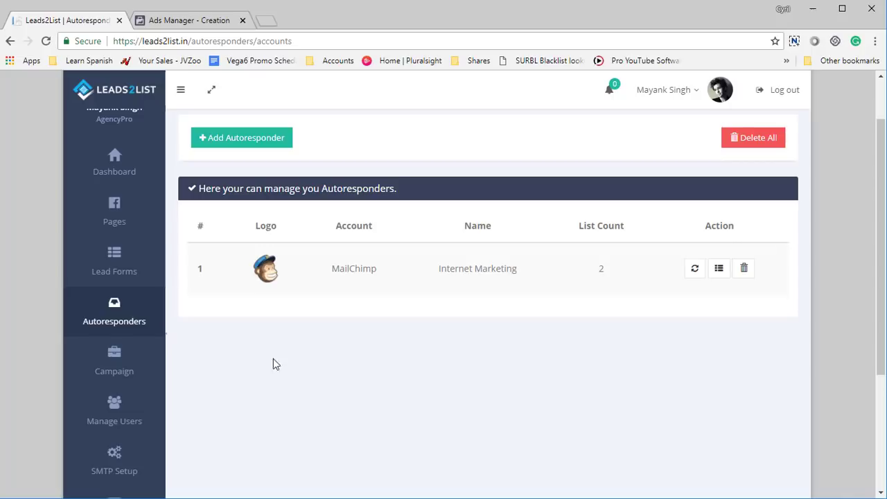
{"action": "scroll", "coordinate": [311, 374], "scroll_direction": "down", "scroll_amount": 1}
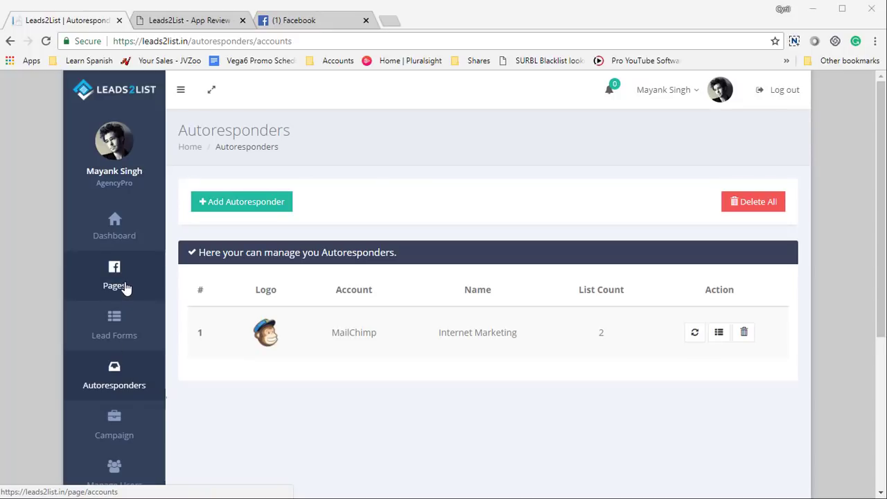
Step: Start a new campaign from the Campaign page and name it 'My Campaign'
{"action": "left_click", "coordinate": [149, 425]}
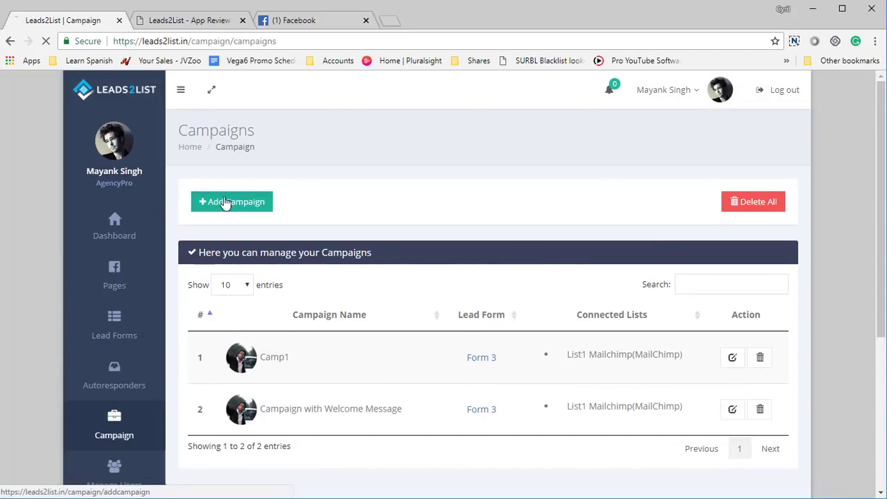
{"action": "left_click", "coordinate": [221, 200]}
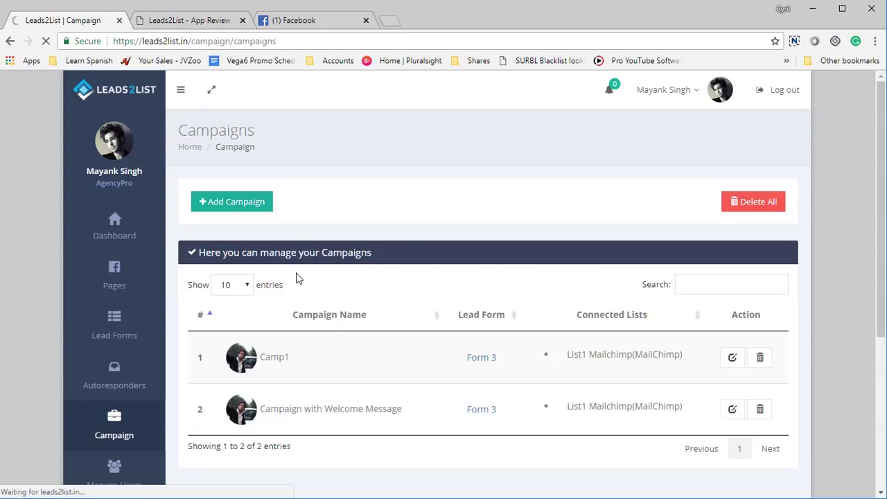
{"action": "left_click", "coordinate": [361, 244]}
{"action": "type", "text": "My Ca"}
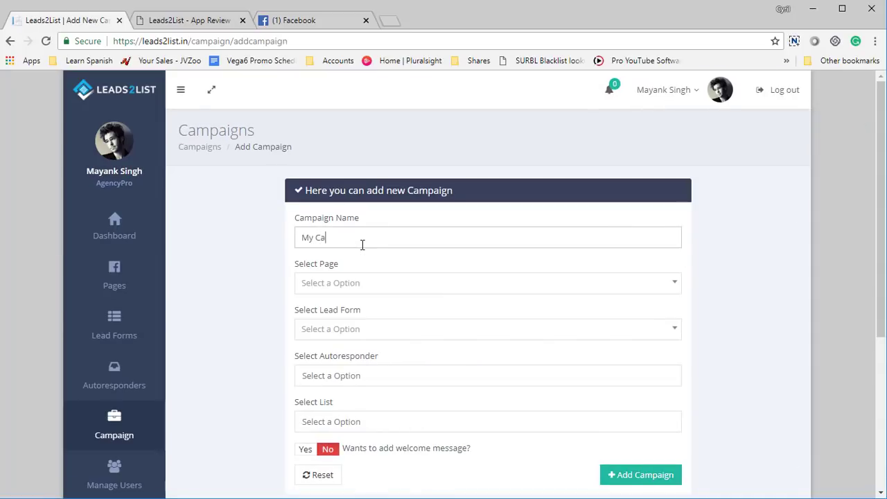
{"action": "type", "text": "mpaig"}
{"action": "key", "text": "BackSpace"}
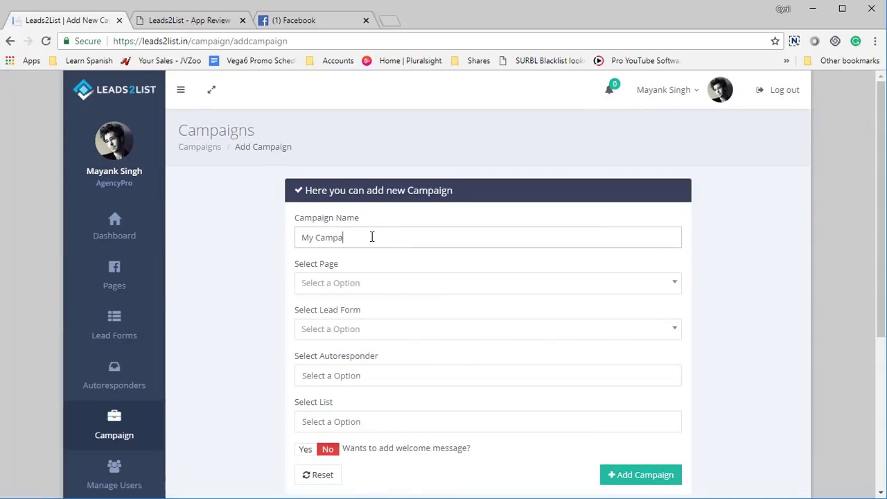
{"action": "type", "text": "ign"}
Step: Link the hotel test page's Untitled form 2018-07-10 to MailChimp's List1 Mailchimp list
{"action": "left_click", "coordinate": [552, 283]}
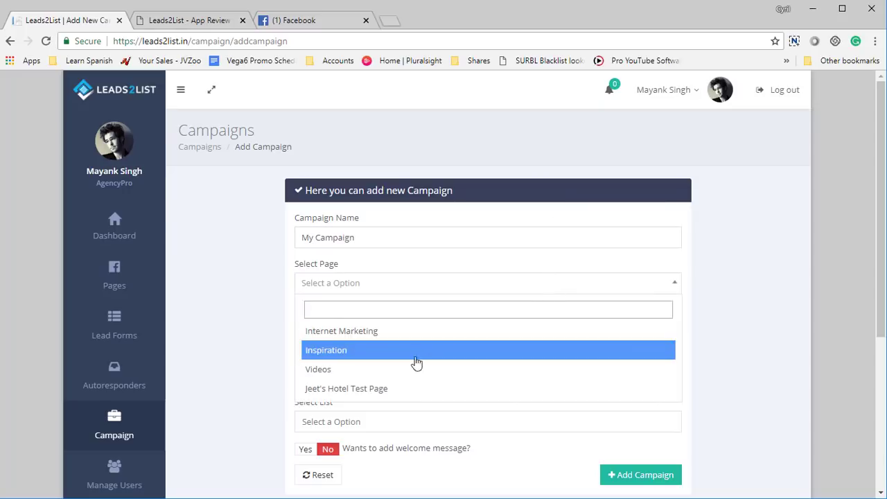
{"action": "left_click", "coordinate": [397, 388]}
{"action": "scroll", "coordinate": [386, 338], "scroll_direction": "down", "scroll_amount": 1}
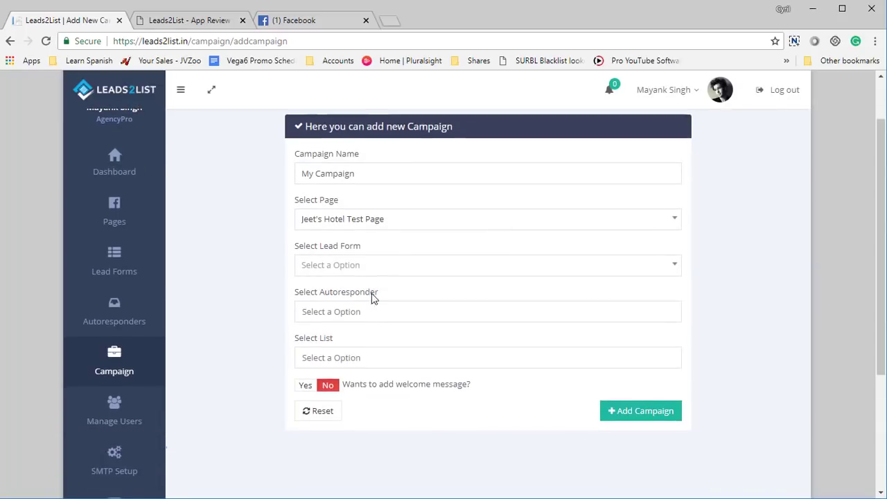
{"action": "left_click", "coordinate": [386, 271]}
{"action": "left_click", "coordinate": [359, 313]}
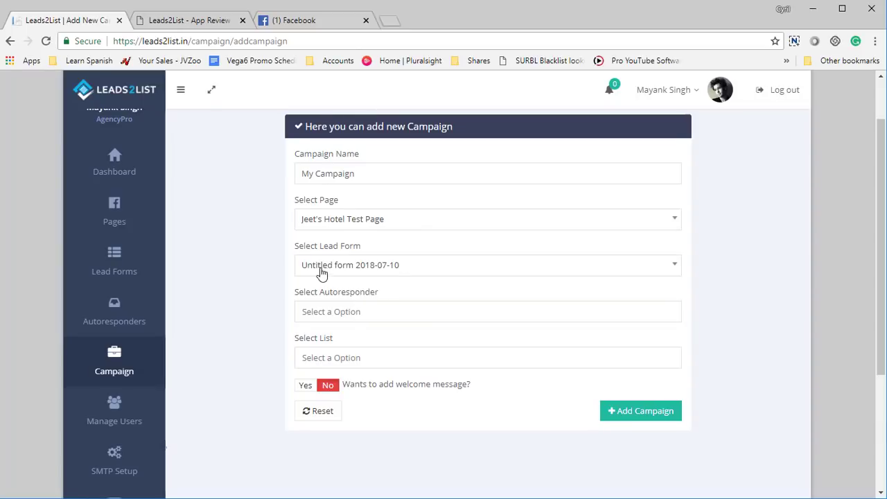
{"action": "left_click", "coordinate": [379, 316]}
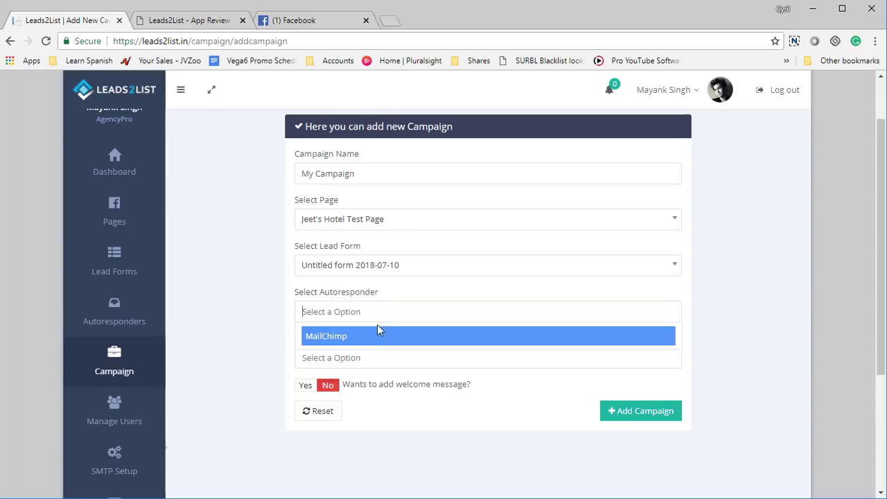
{"action": "left_click", "coordinate": [375, 338]}
{"action": "left_click", "coordinate": [382, 358]}
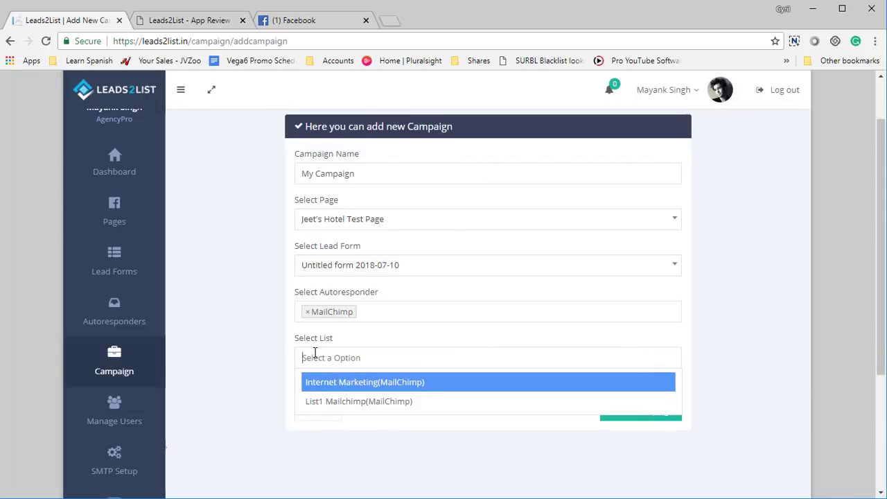
{"action": "left_click", "coordinate": [361, 402]}
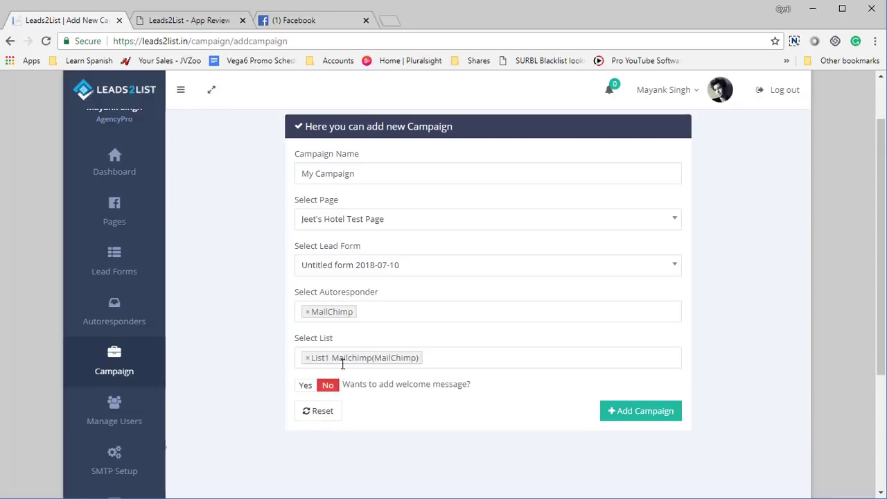
Step: Leave the welcome message set to No and save the campaign
{"action": "left_click", "coordinate": [313, 389]}
{"action": "scroll", "coordinate": [326, 398], "scroll_direction": "down", "scroll_amount": 2}
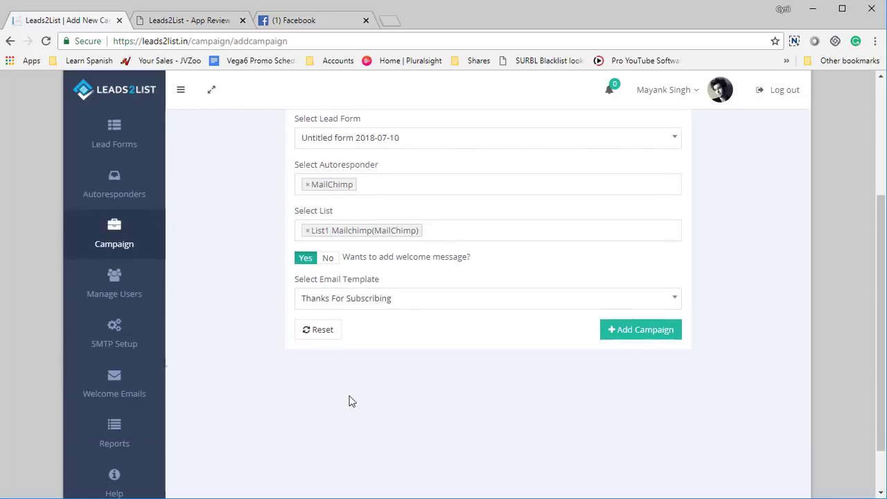
{"action": "left_click", "coordinate": [378, 305]}
{"action": "left_click", "coordinate": [360, 304]}
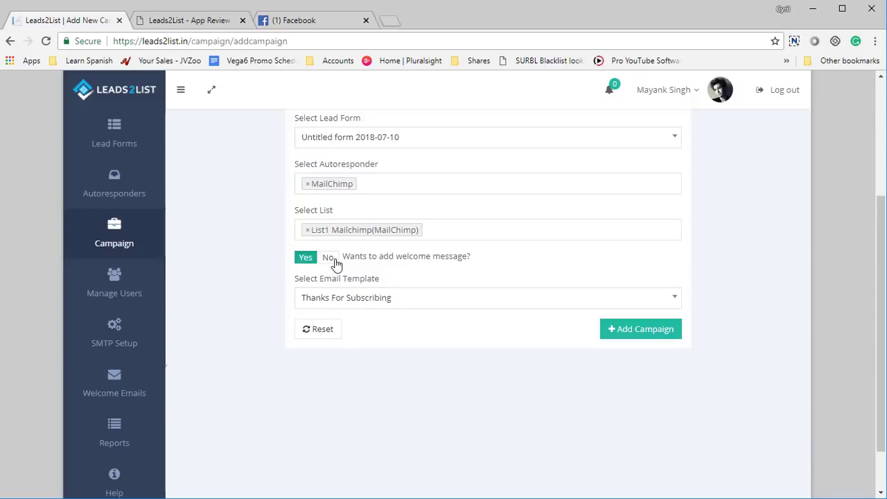
{"action": "left_click", "coordinate": [330, 258]}
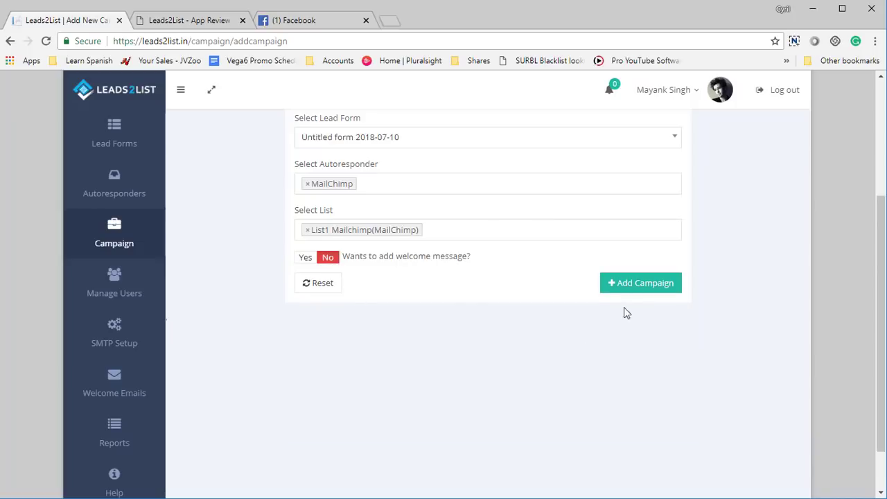
{"action": "left_click", "coordinate": [645, 281]}
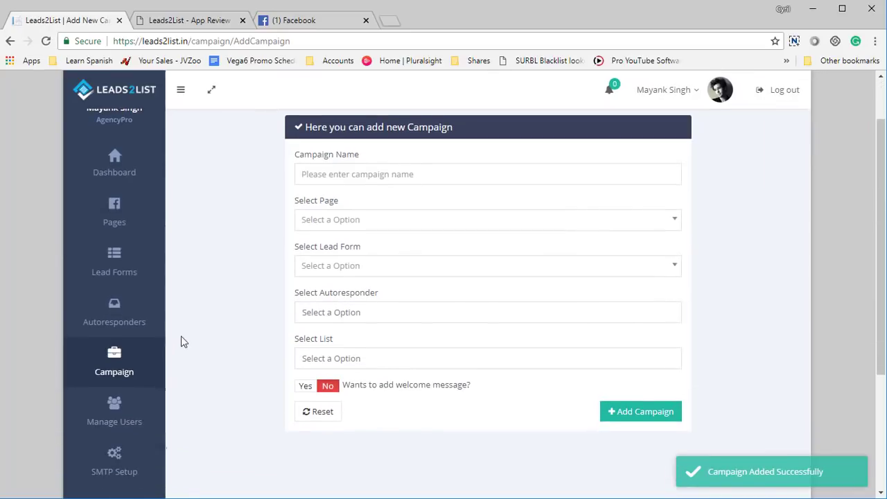
Step: Check that My Campaign appears in the campaigns list with its form and List1 Mailchimp
{"action": "left_click", "coordinate": [138, 373]}
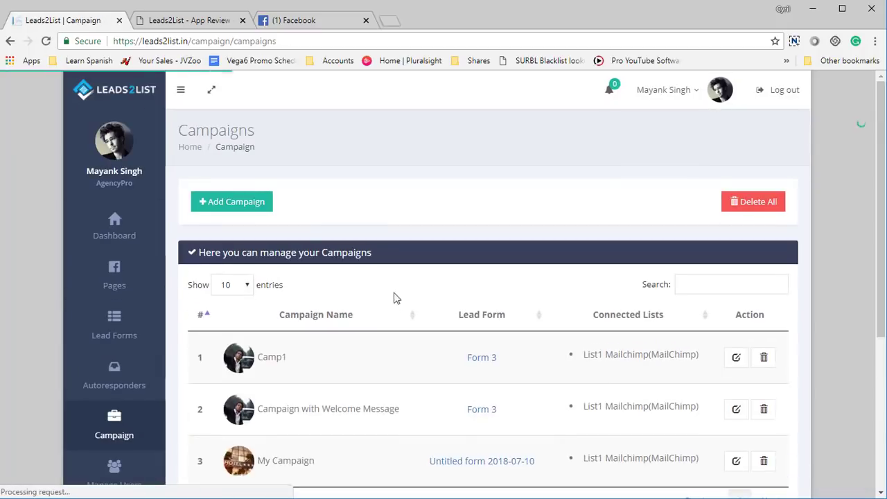
{"action": "scroll", "coordinate": [394, 297], "scroll_direction": "down", "scroll_amount": 3}
{"action": "left_click_drag", "start_coordinate": [278, 269], "coordinate": [351, 295]}
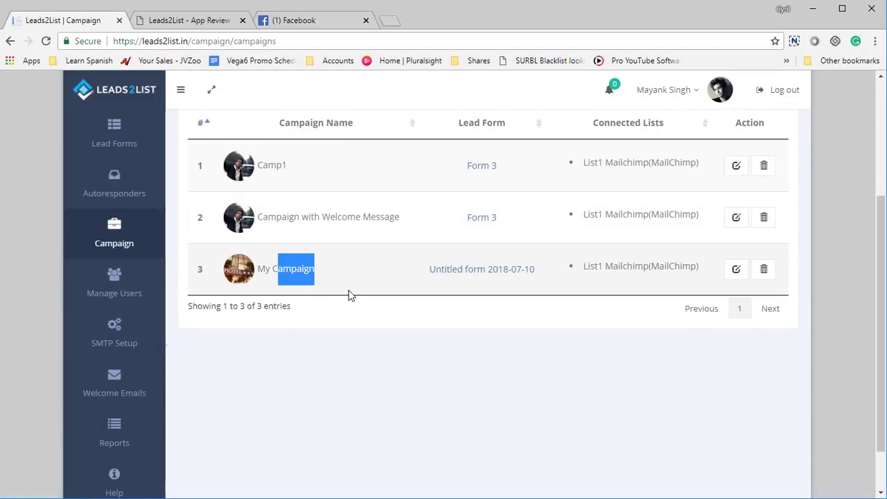
{"action": "left_click", "coordinate": [345, 294]}
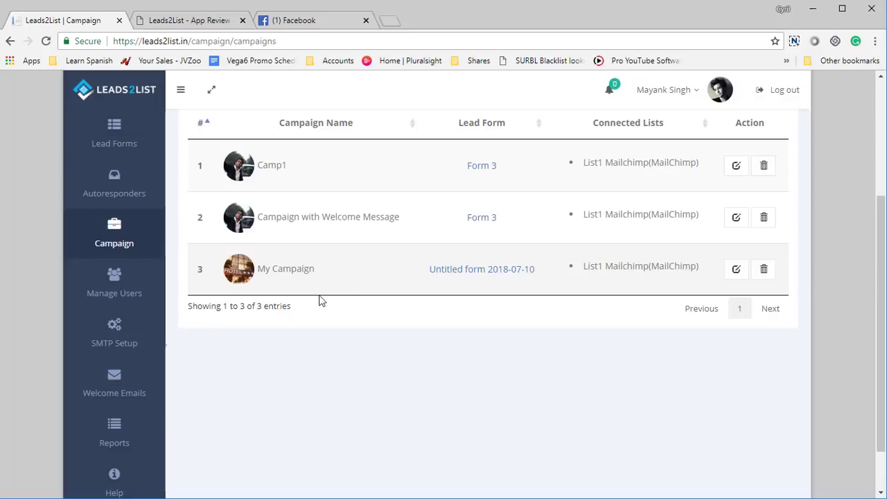
{"action": "scroll", "coordinate": [123, 111], "scroll_direction": "up", "scroll_amount": 2}
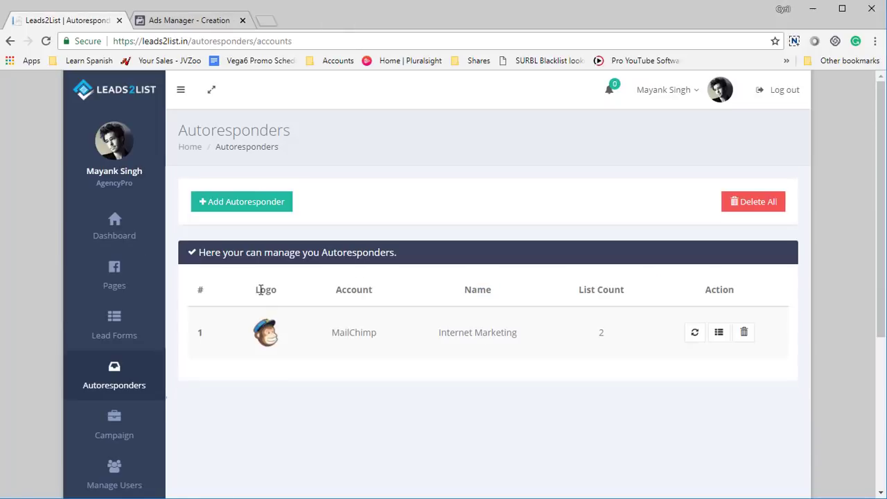
{"action": "scroll", "coordinate": [258, 291], "scroll_direction": "down", "scroll_amount": 1}
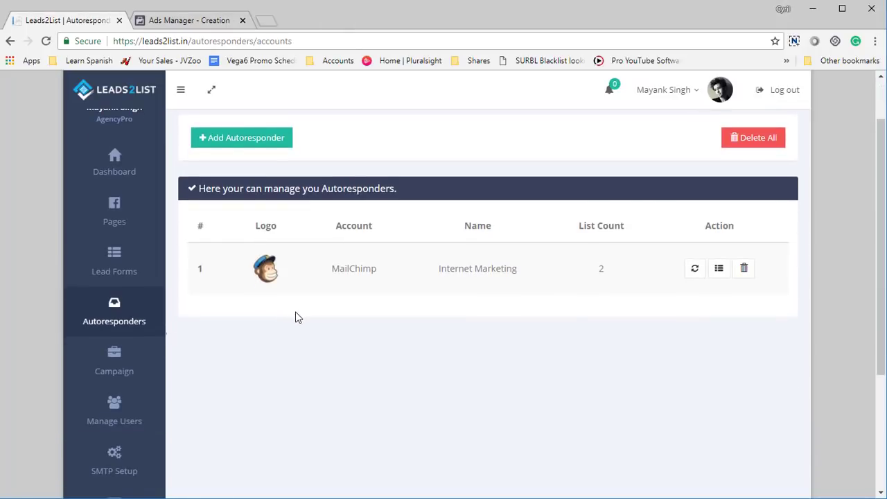
Step: Launch Notepad through the system search
{"action": "key", "text": "super"}
{"action": "type", "text": "notepad"}
{"action": "left_click", "coordinate": [103, 291]}
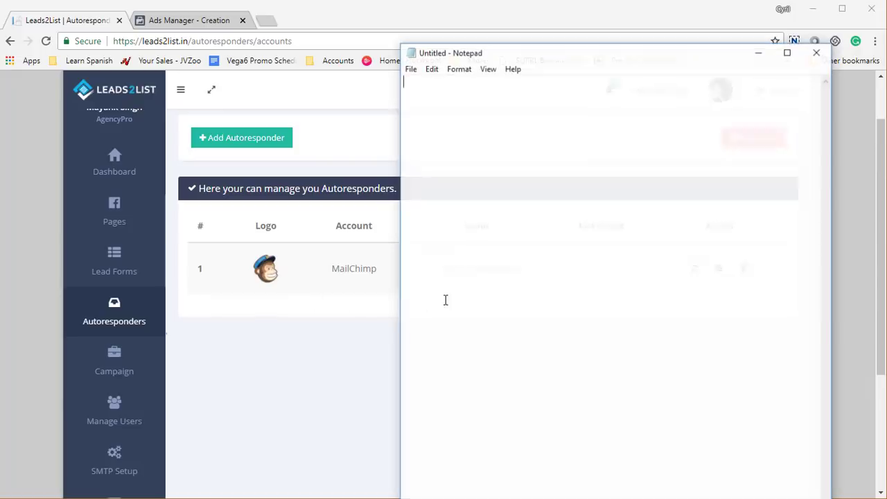
Step: Type the note 'Manage pages, publish_pages' into the new Notepad file
{"action": "type", "text": "Manager pag"}
{"action": "key", "text": "BackSpace"}
{"action": "key", "text": "BackSpace"}
{"action": "key", "text": "BackSpace"}
{"action": "key", "text": "BackSpace"}
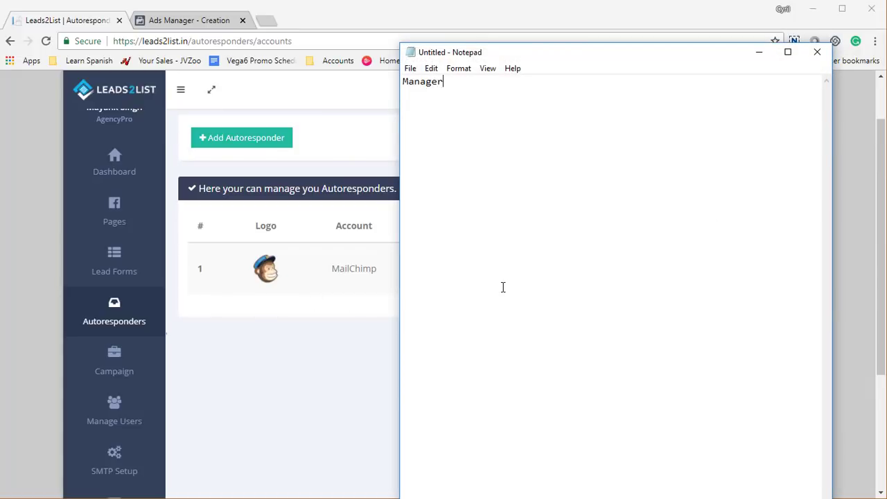
{"action": "key", "text": "BackSpace"}
{"action": "type", "text": "pages, "}
{"action": "type", "text": "al"}
{"action": "key", "text": "BackSpace"}
{"action": "key", "text": "BackSpace"}
{"action": "type", "text": "publ"}
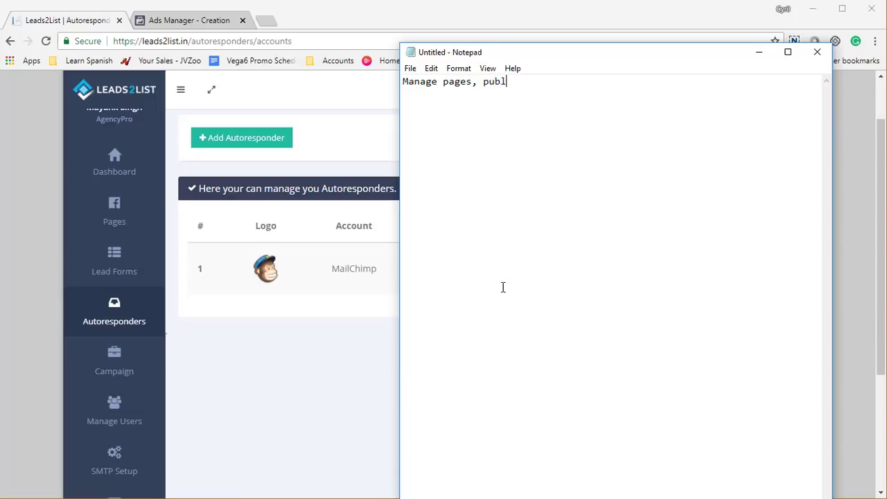
{"action": "type", "text": "ishe"}
{"action": "key", "text": "BackSpace"}
{"action": "key", "text": "BackSpace"}
{"action": "key", "text": "BackSpace"}
{"action": "type", "text": "she"}
{"action": "key", "text": "BackSpace"}
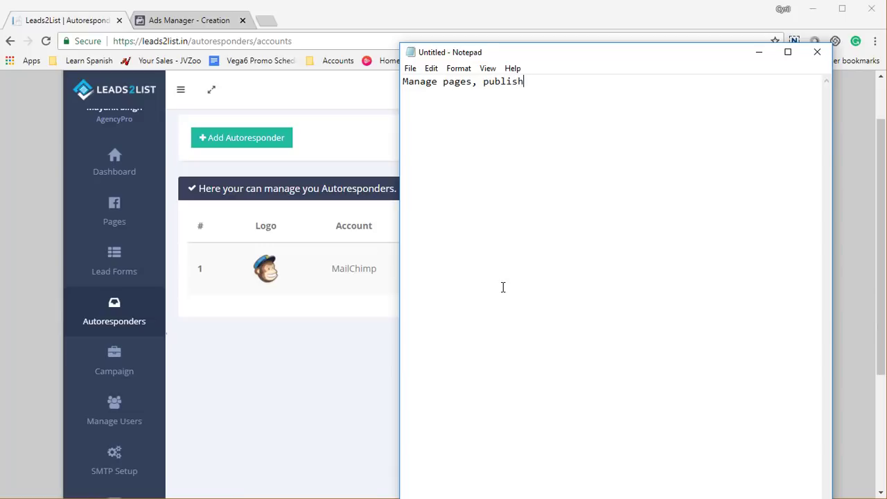
{"action": "type", "text": "_pages"}
Step: Select all the note text and minimize Notepad to return to Leads2List
{"action": "key", "text": "ctrl+a"}
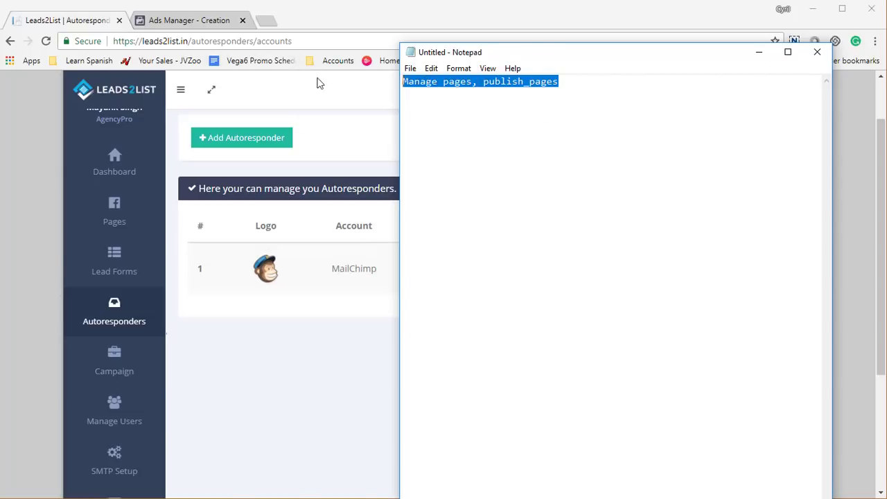
{"action": "left_click", "coordinate": [759, 52]}
{"action": "scroll", "coordinate": [188, 263], "scroll_direction": "down", "scroll_amount": 3}
{"action": "scroll", "coordinate": [187, 264], "scroll_direction": "up", "scroll_amount": 4}
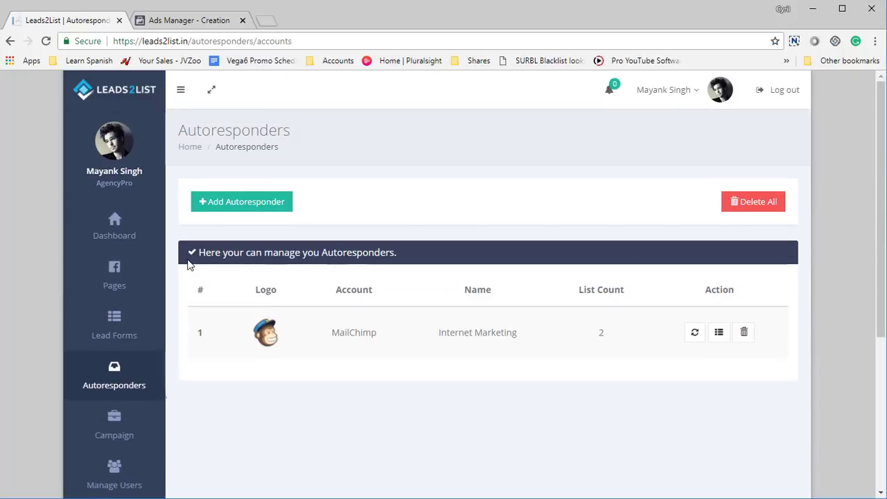
{"action": "scroll", "coordinate": [156, 271], "scroll_direction": "down", "scroll_amount": 4}
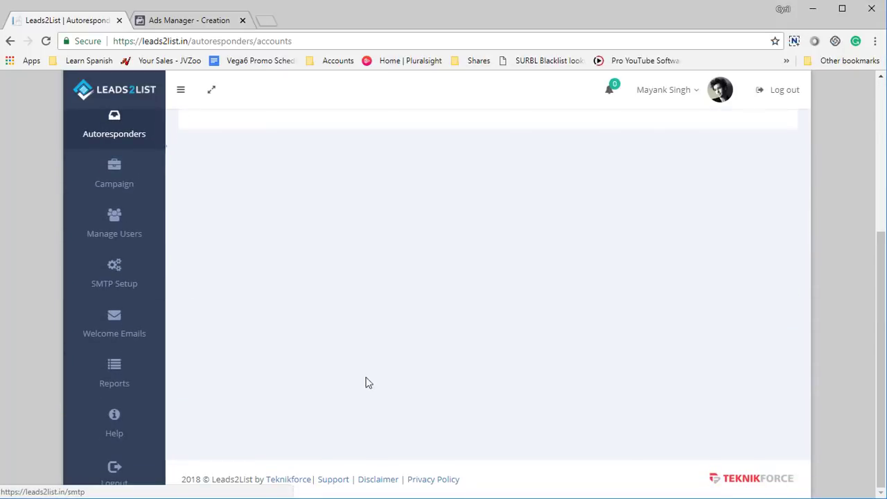